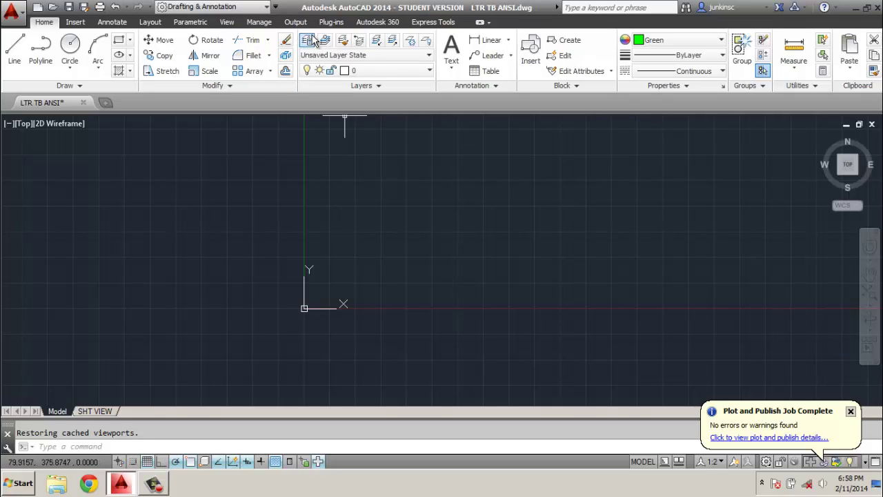
Step: Save the drawing as SITE PLAN 1 in the CAD DRAWINGS folder inside CIE101C -TEMP
click(13, 16)
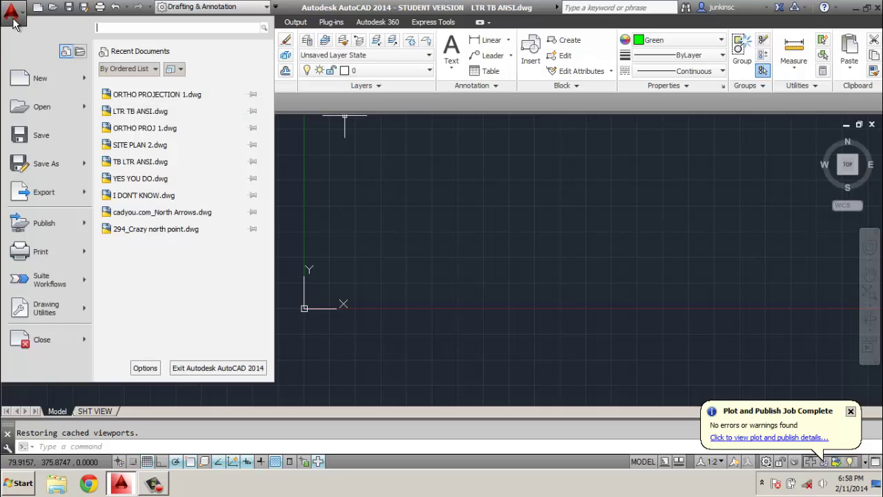
click(44, 164)
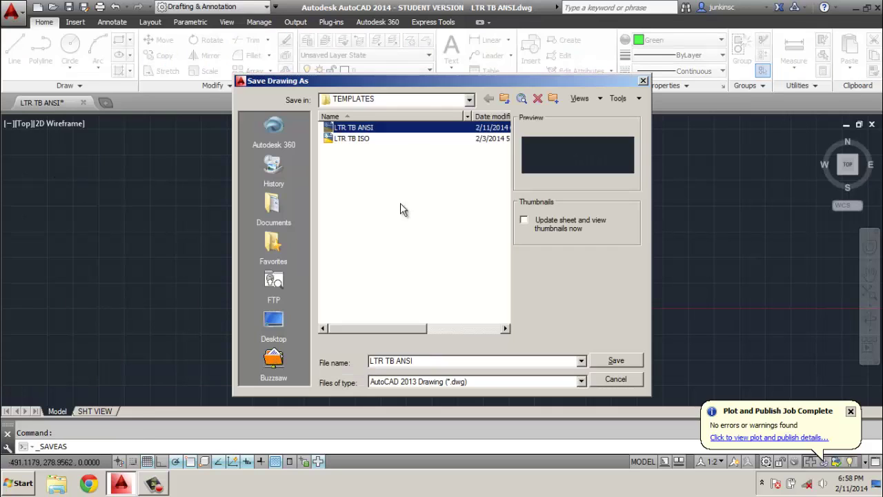
click(504, 99)
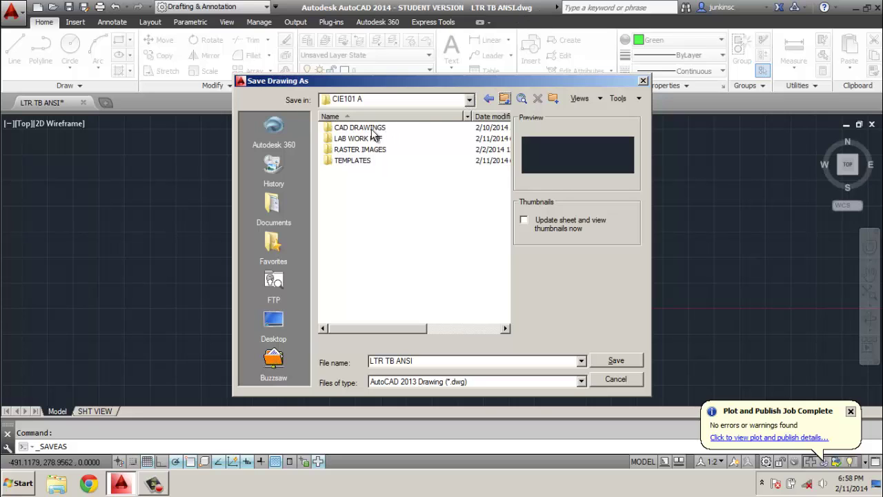
click(469, 99)
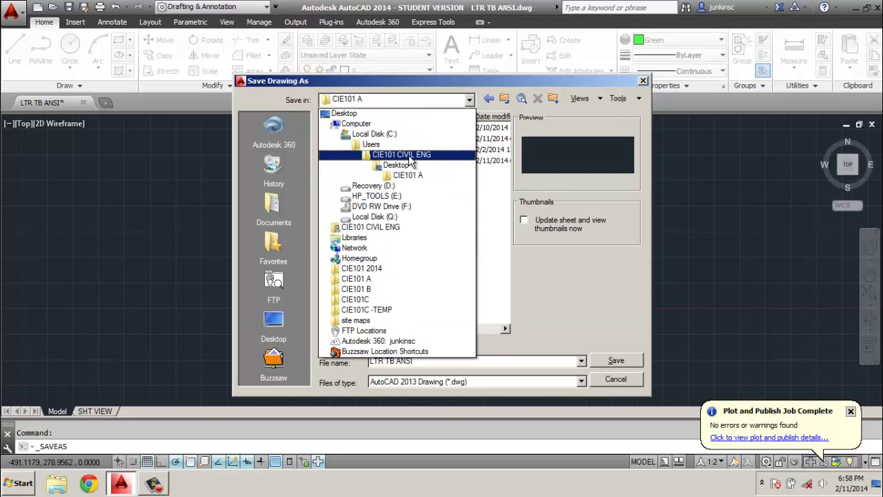
click(387, 315)
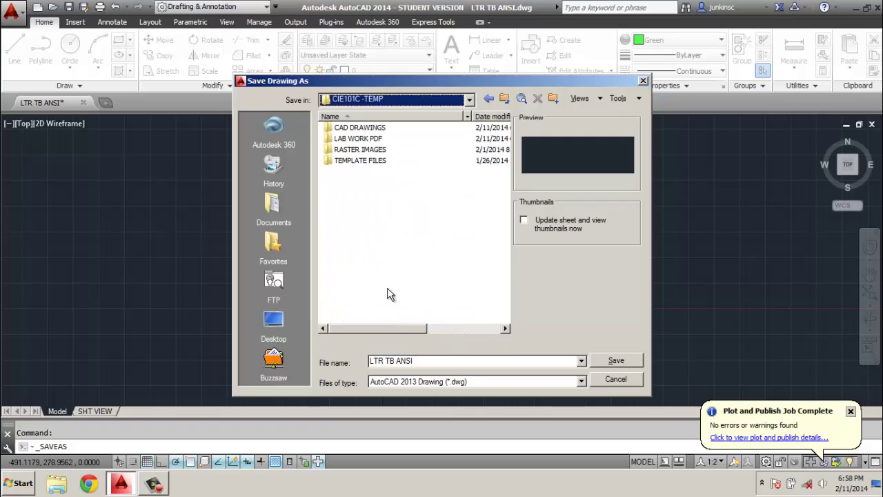
double_click(360, 131)
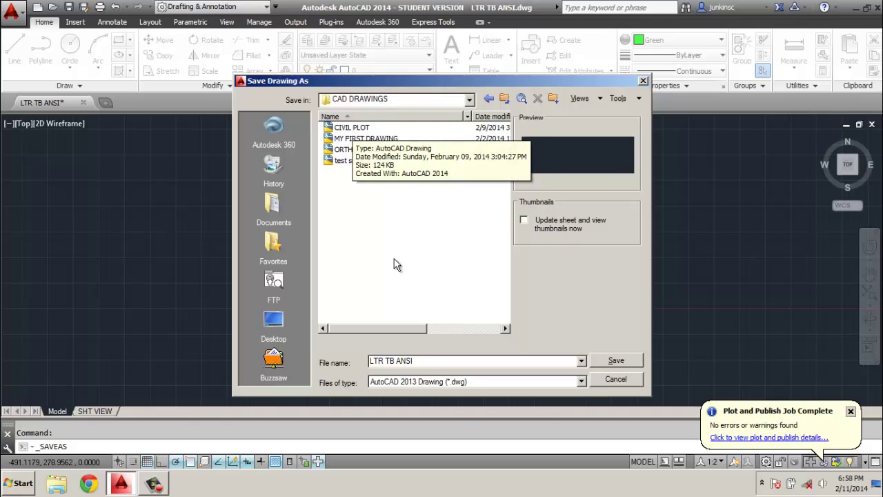
drag(421, 362, 354, 366)
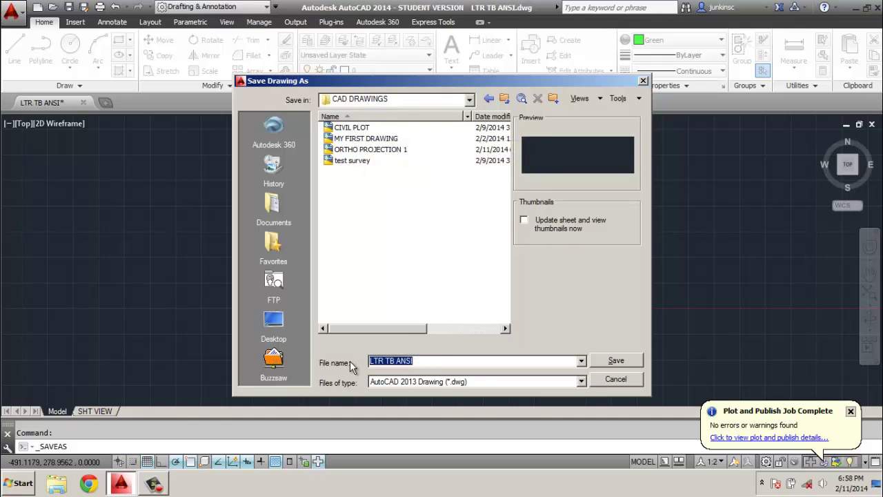
text(s)
text(SITE PLAN 1)
key(Return)
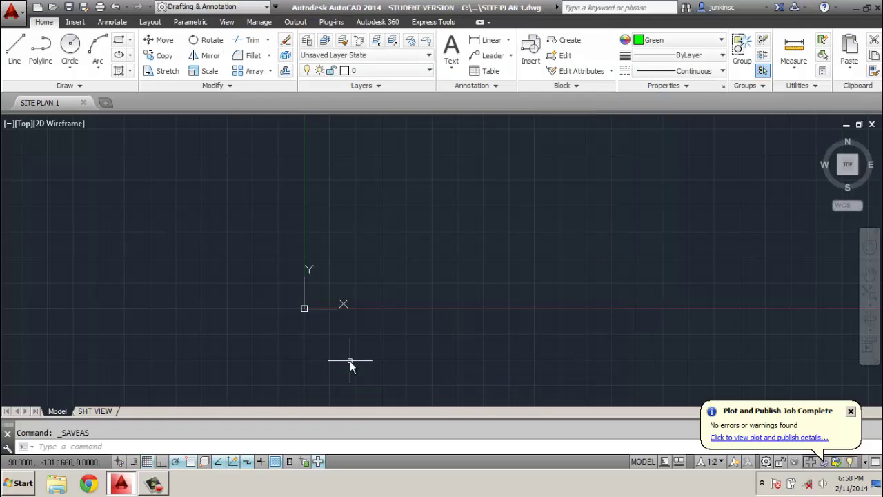
Step: Create a new layer named LOTS in the Layer Properties Manager
click(307, 40)
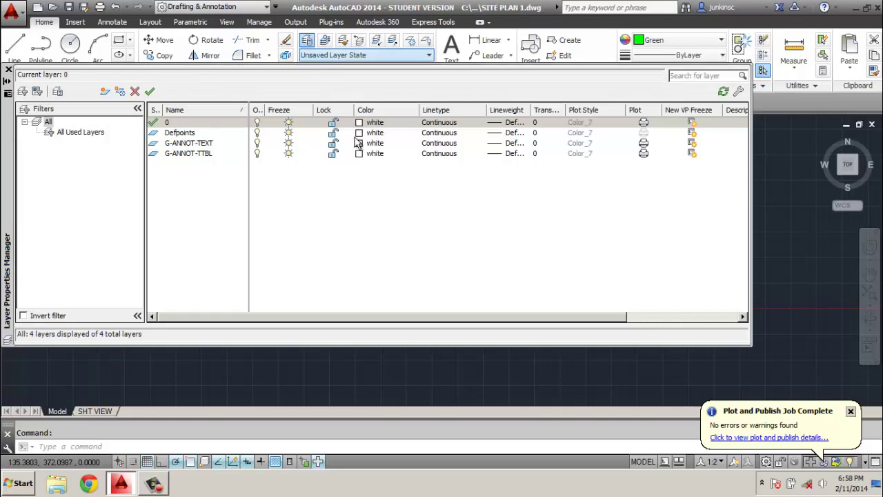
right_click(217, 195)
click(250, 239)
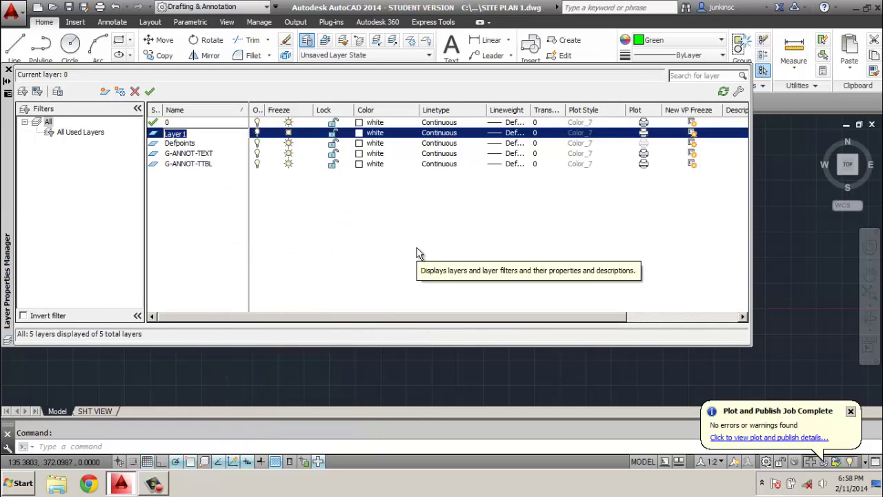
text(LOTS)
key(Return)
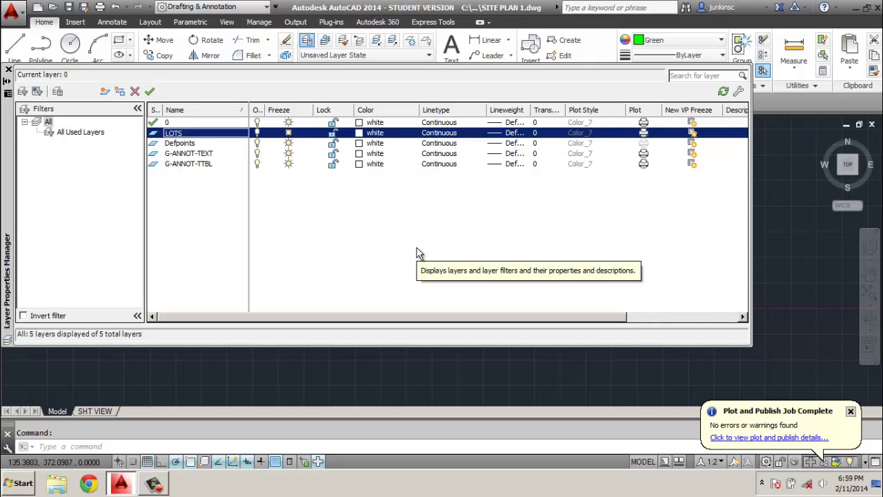
Step: Add a layer named LOTS_ANG_DIM for the angular dimensions of the lots
right_click(218, 224)
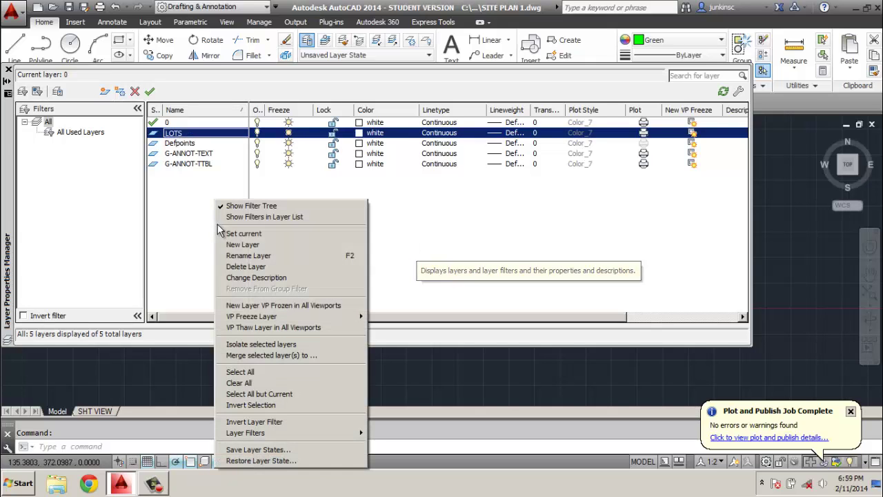
click(245, 252)
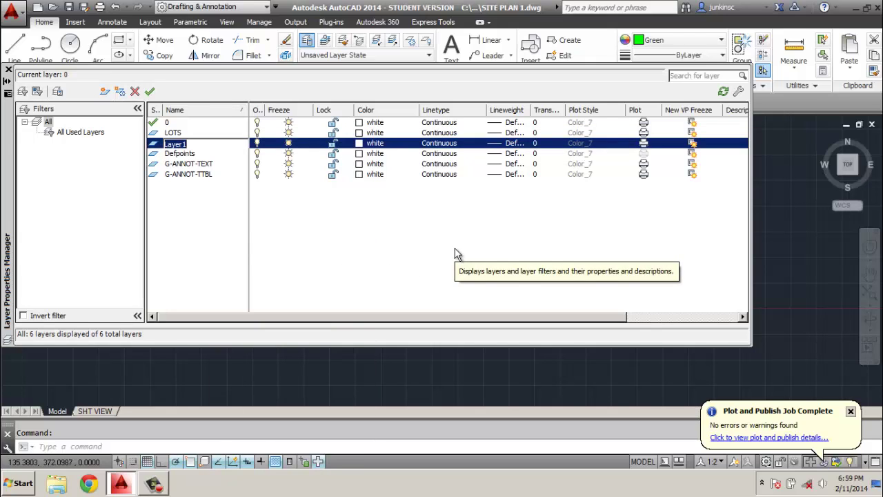
text(LOTS_ANG_DIM)
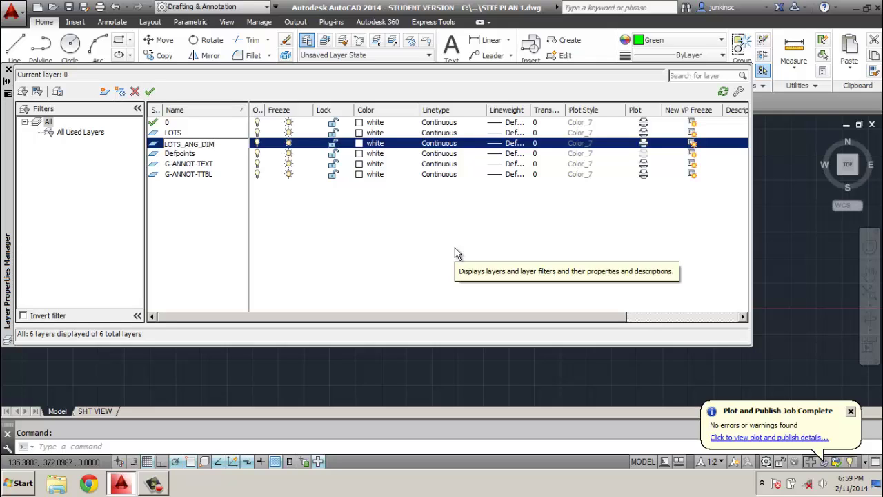
key(Return)
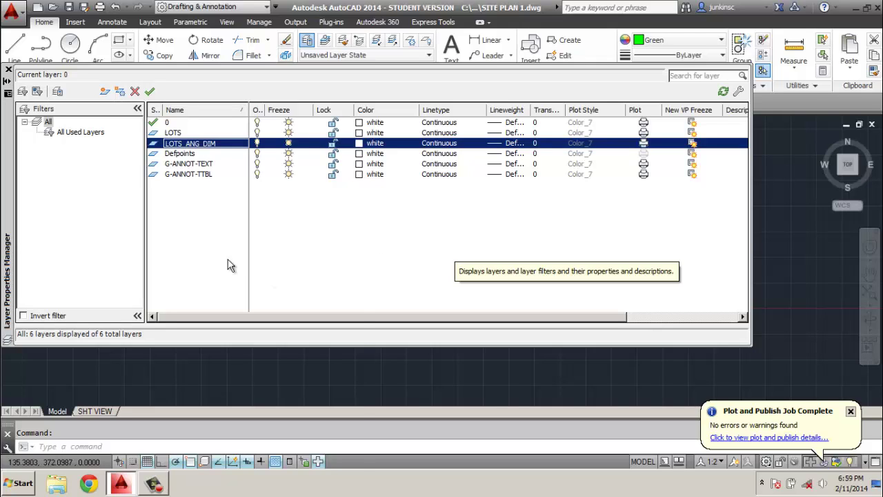
Step: Add a layer named LOTS_LINEAR_DIM for the linear dimensions of the lots
right_click(211, 234)
click(245, 245)
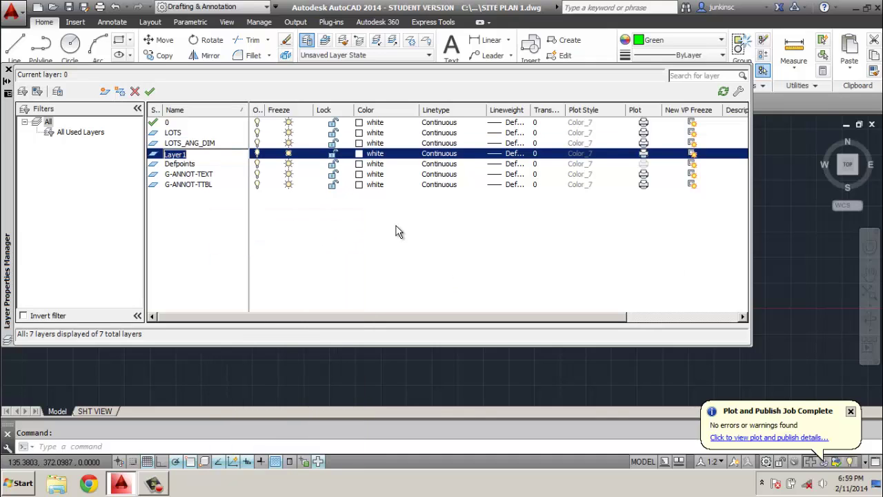
text(LOTS_LIN)
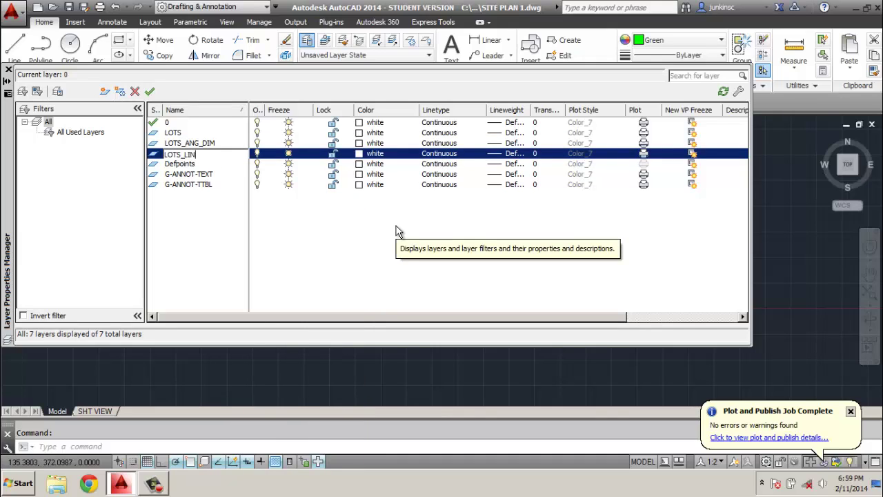
text(EAR_DIM)
key(Return)
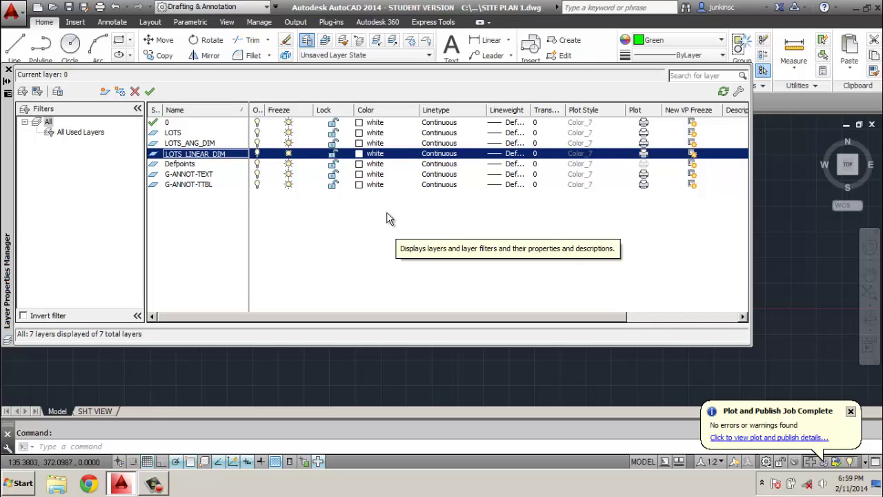
Step: Add a layer named LOTS_LABEL for the lot labels
right_click(201, 227)
click(229, 246)
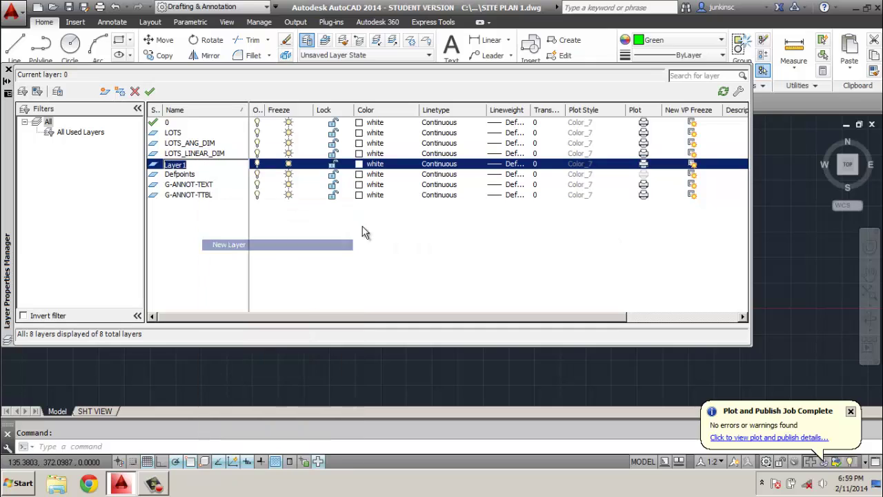
text(LOTS_LABEL)
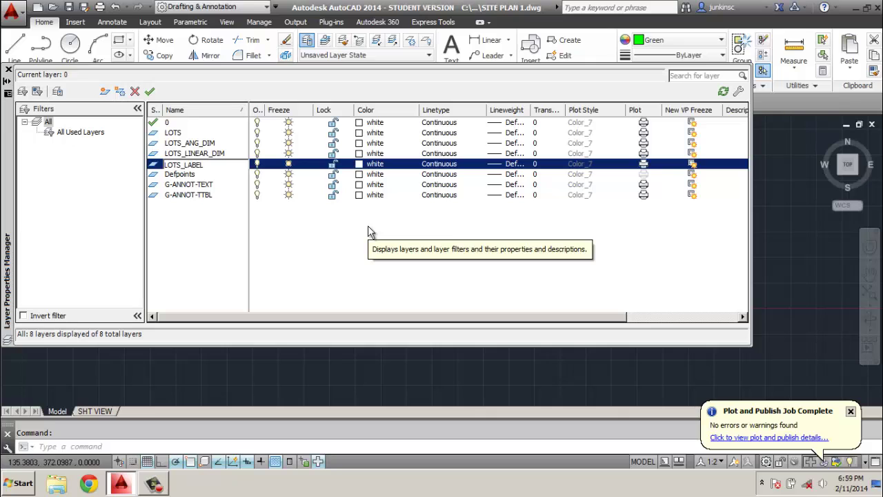
key(Return)
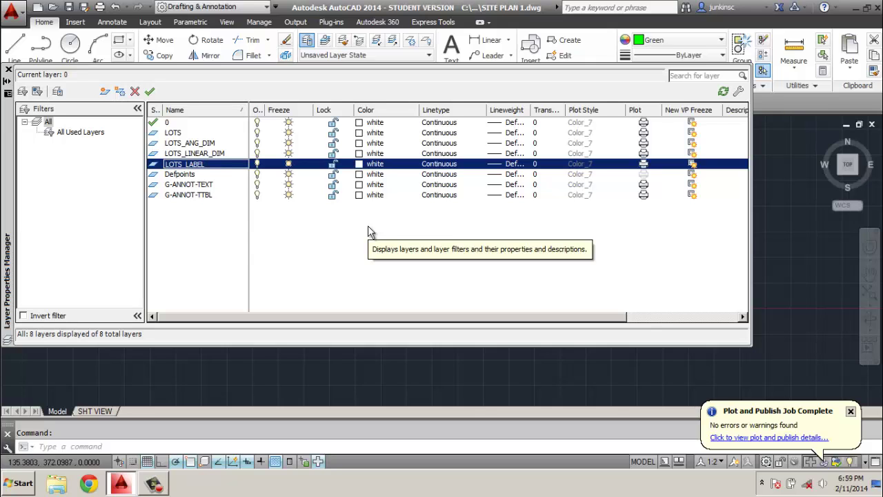
Step: Add a layer named OUTLINE to the drawing's layer list
right_click(190, 260)
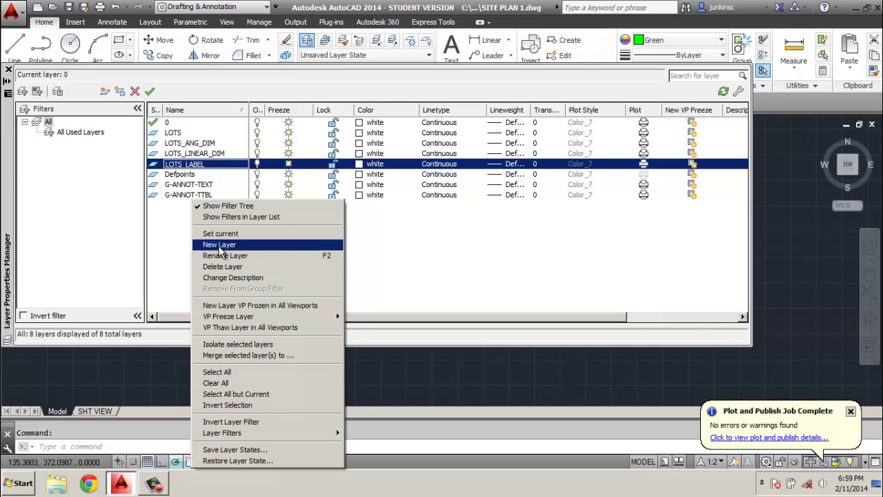
click(220, 246)
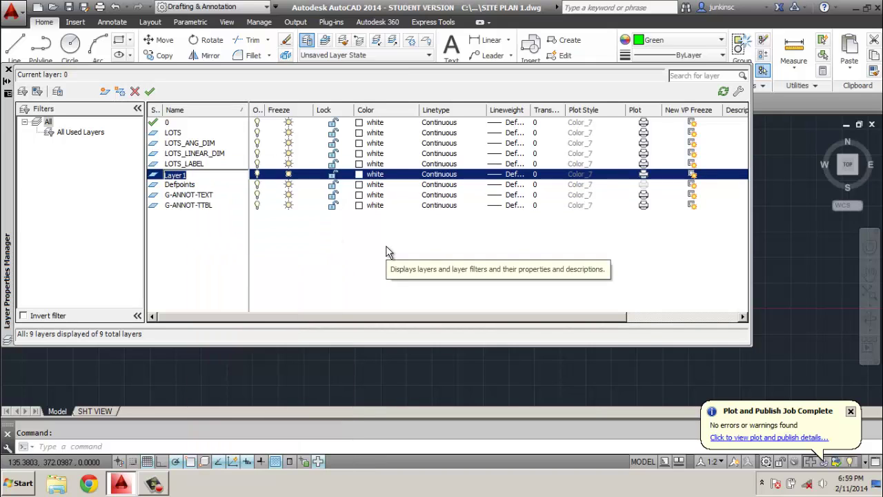
text(OUTL)
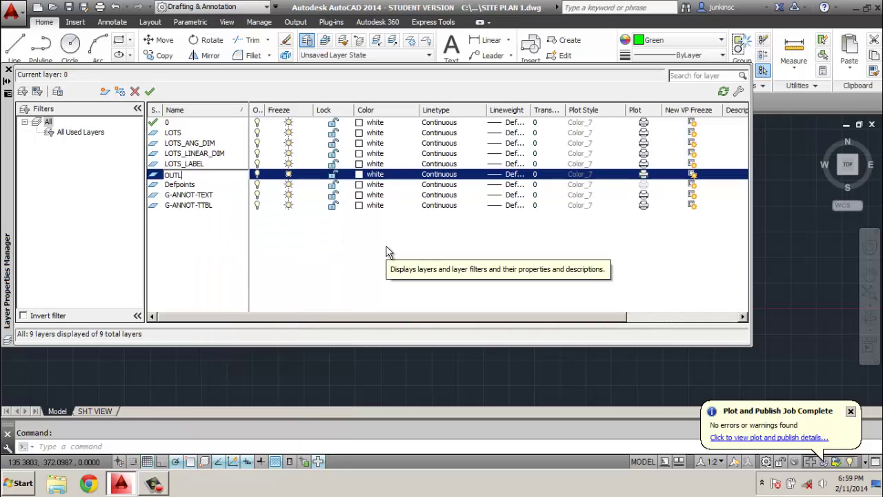
text(INE)
key(Return)
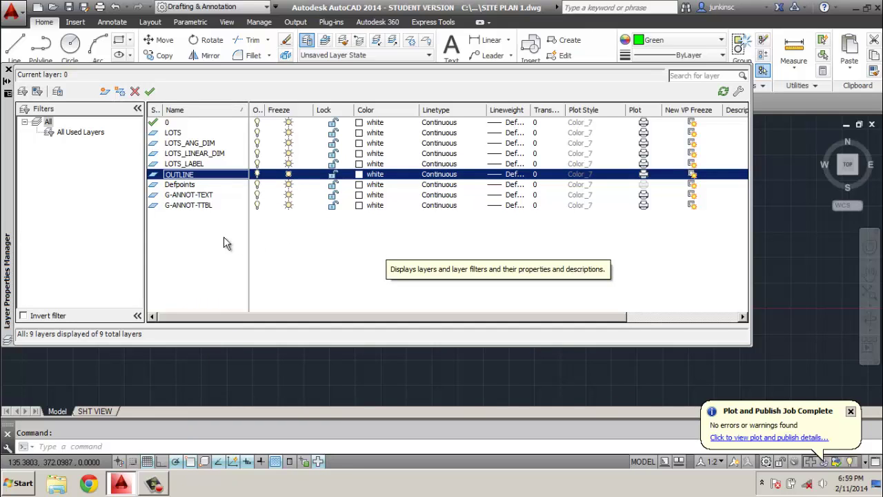
Step: Add a layer named OUTLINE_DIM for the outline dimensions
right_click(193, 237)
click(214, 244)
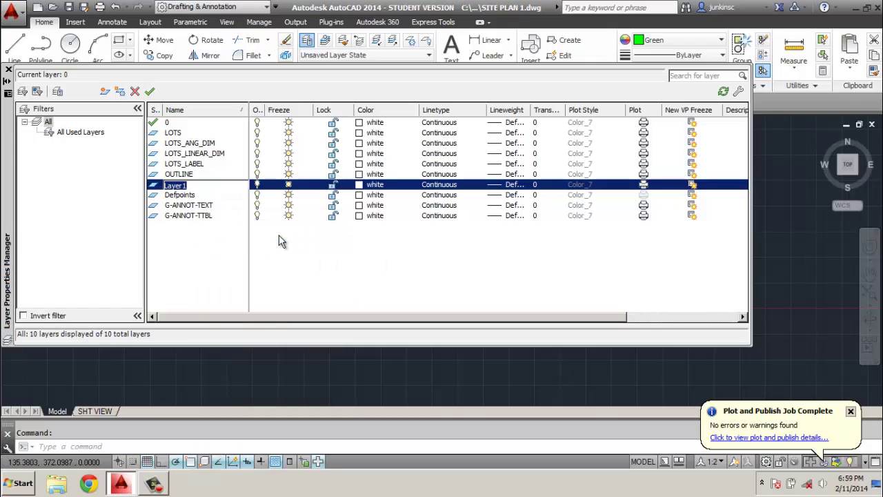
text(OU)
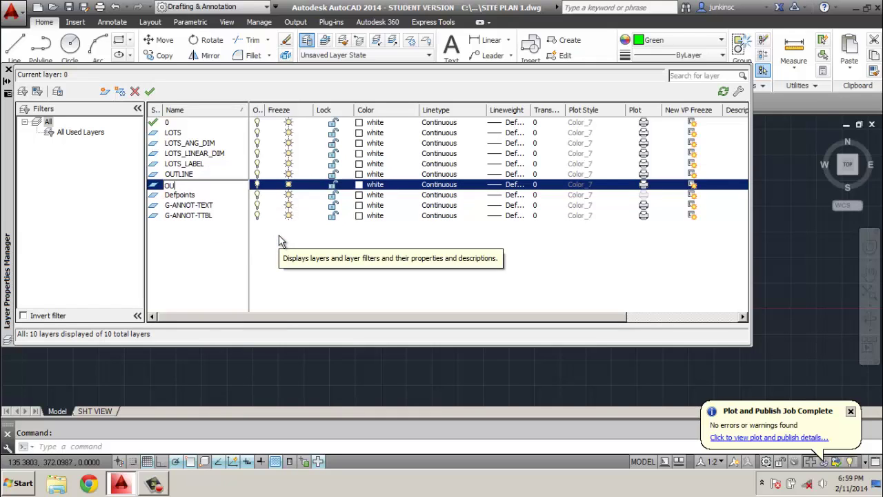
text(TLINE_DIM)
key(Return)
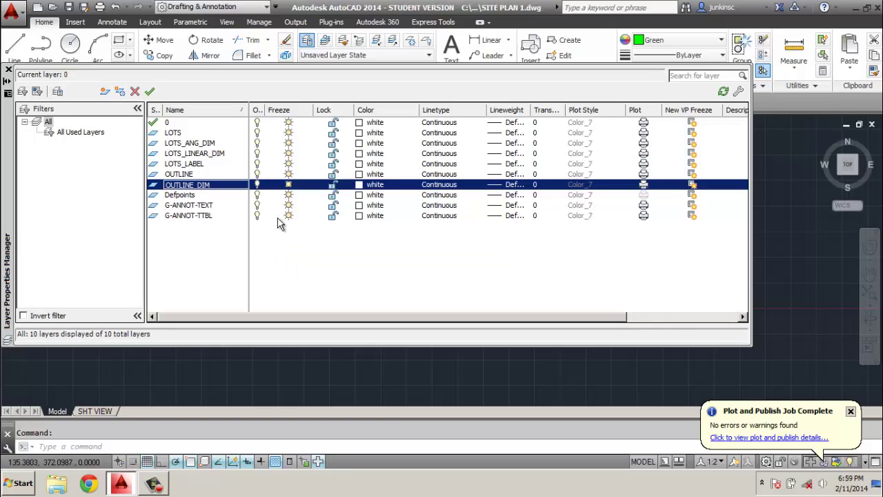
Step: Add a layer named OUTLINE_LABEL for the outline labels
right_click(227, 241)
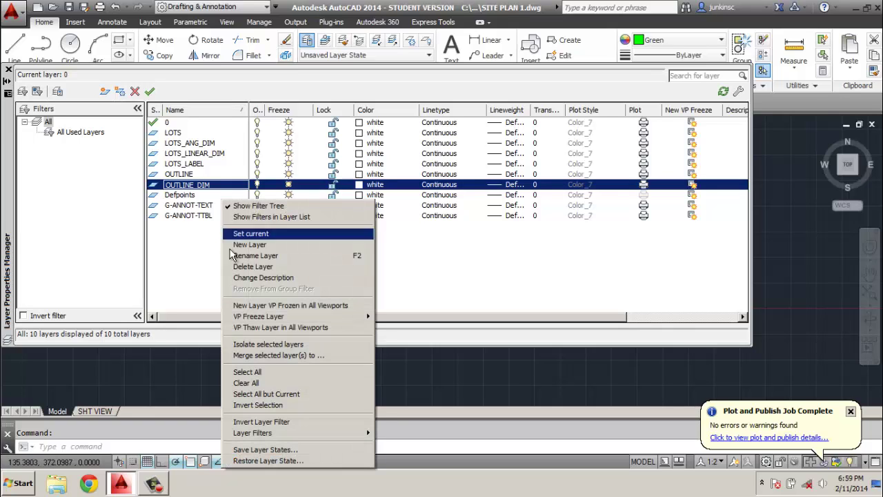
click(284, 246)
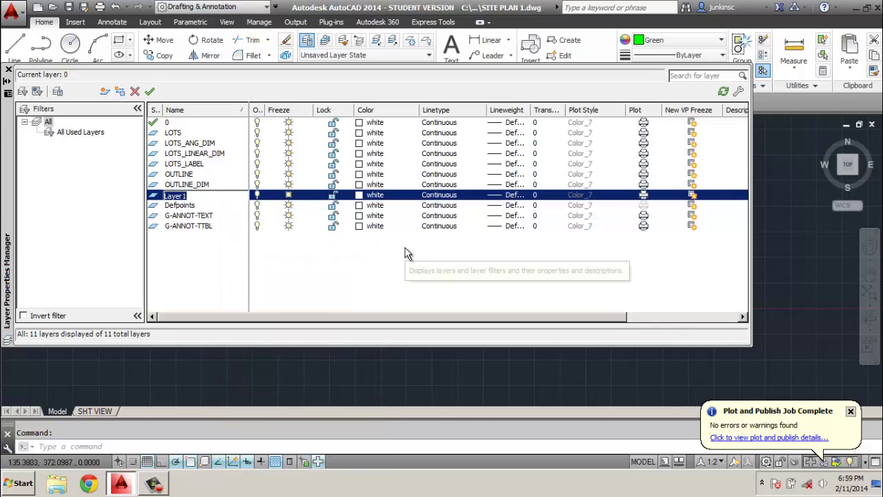
text(OUTLKINE)
key(BackSpace)
key(BackSpace)
text(O)
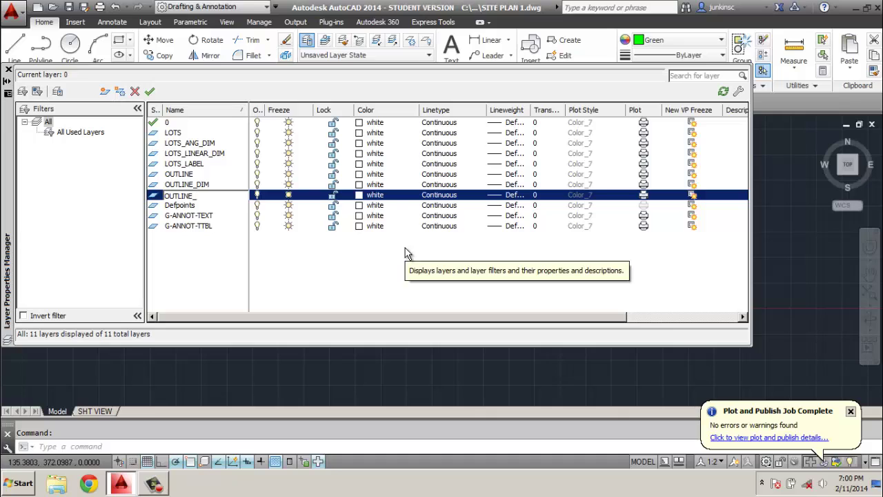
text(LABEL)
key(Return)
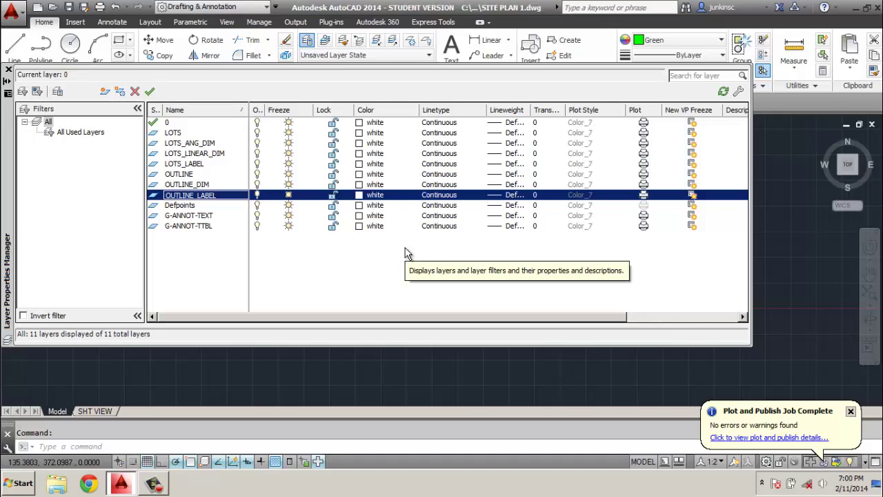
Step: Add a layer named ROAD to the drawing's layer list
right_click(197, 279)
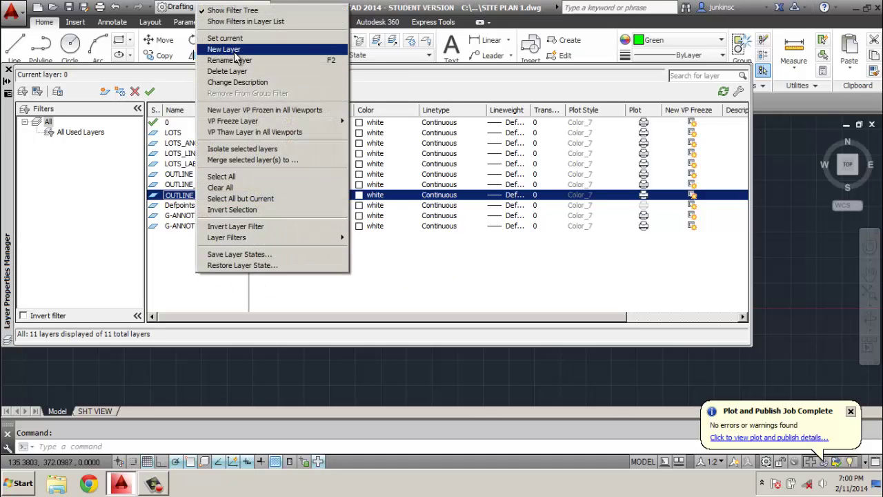
click(208, 49)
text(ROAD)
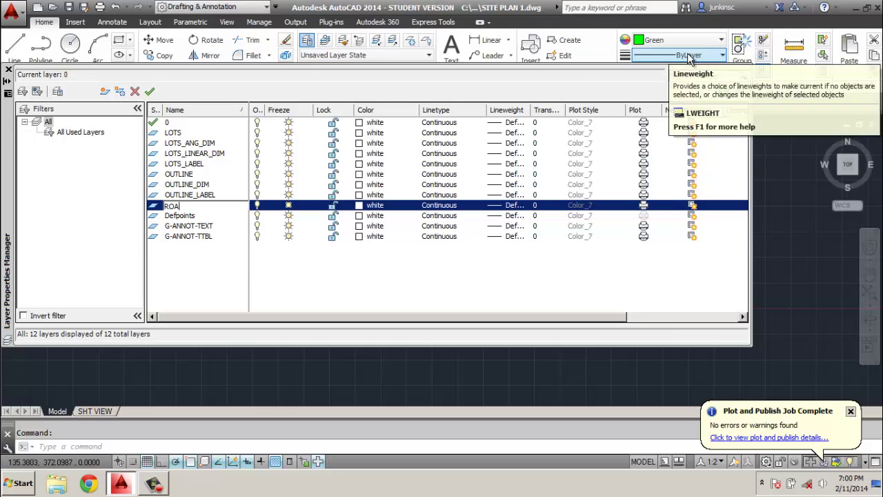
key(Return)
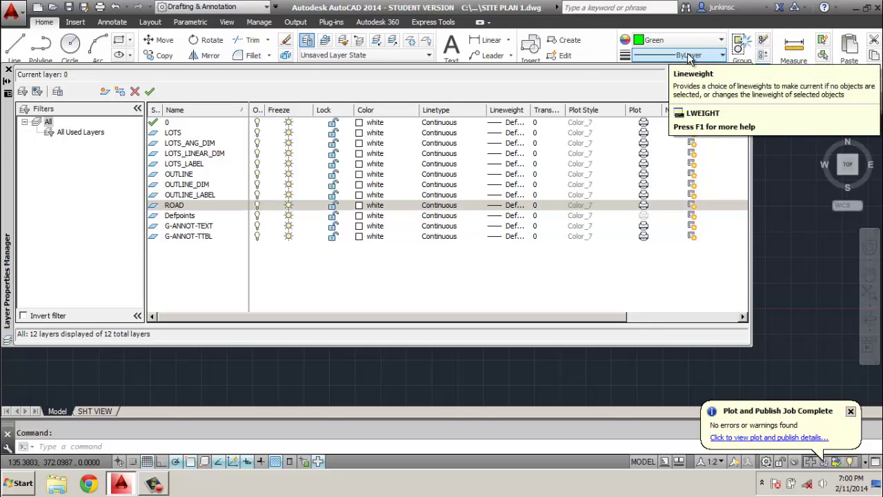
Step: Add a layer named ROAD_CL for the road centerline to the layer list
right_click(210, 282)
click(250, 52)
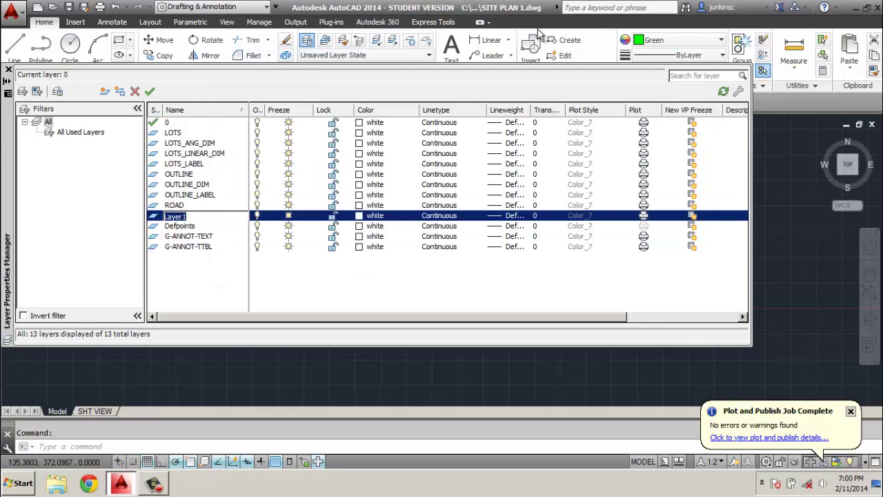
text(ROAD_CL)
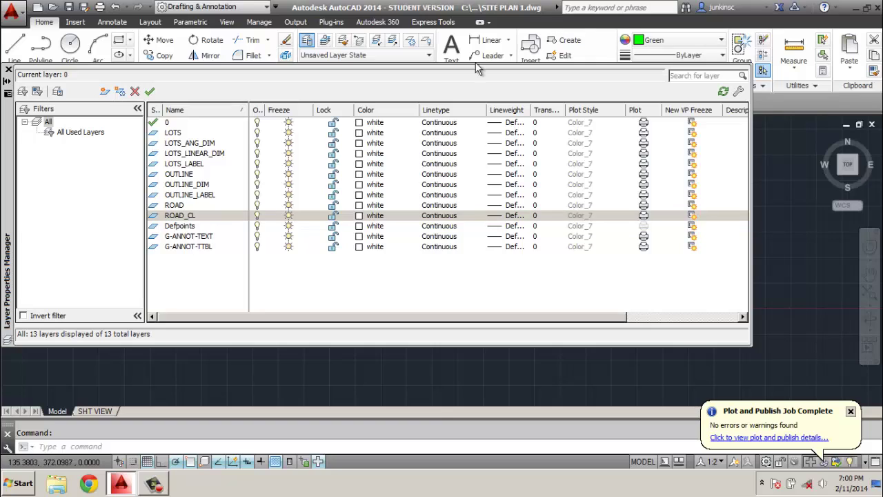
Step: Add a layer named ROAD_DIM for the road dimensions
right_click(194, 286)
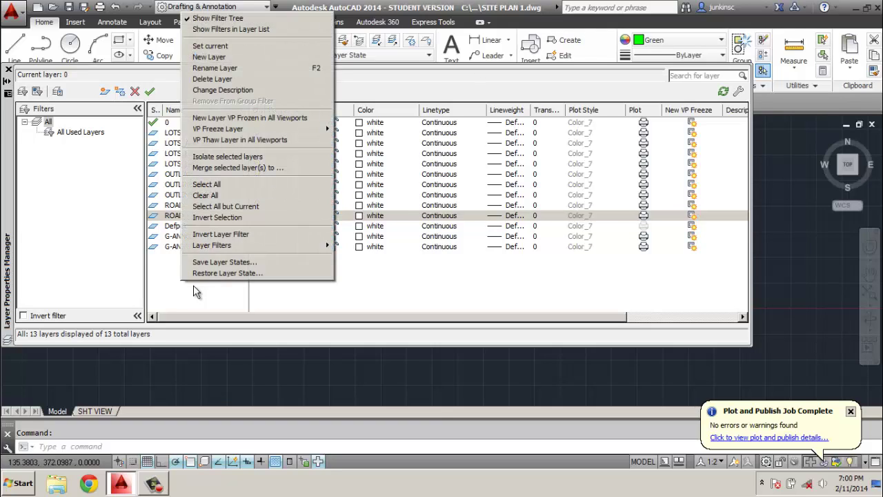
click(209, 57)
text(ROA)
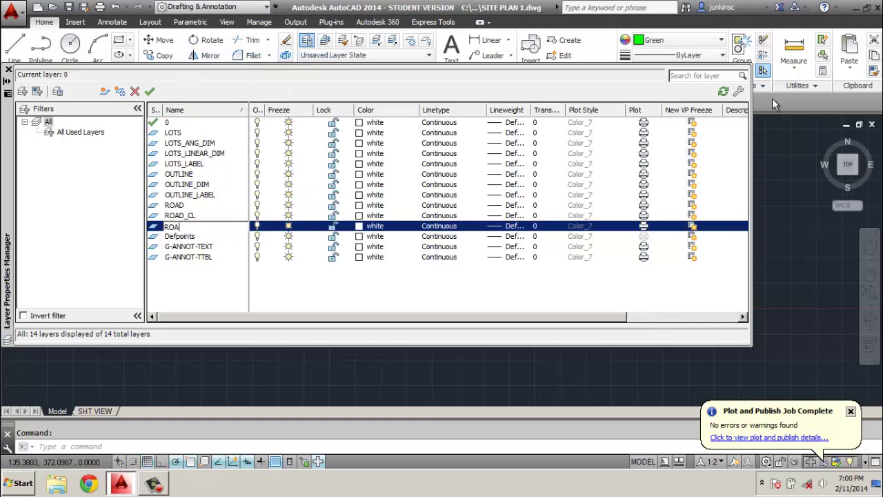
text(D_DINM)
key(Return)
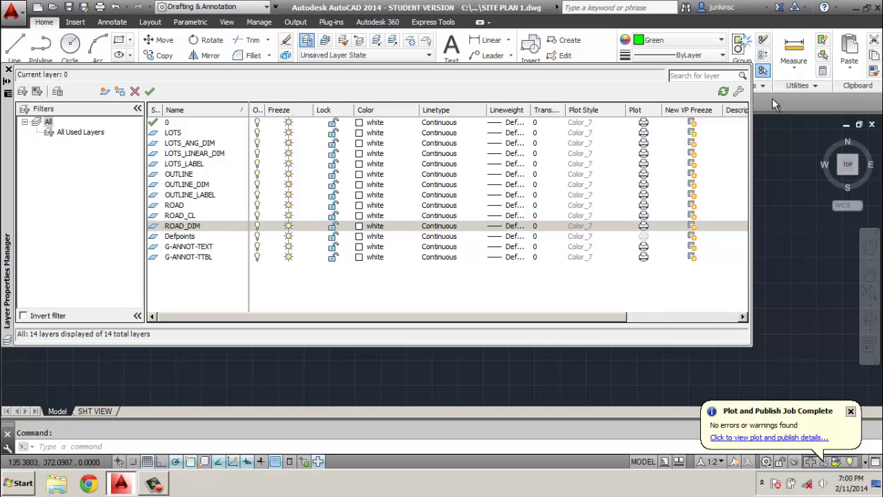
Step: Add a layer named ROAD_LABEL for the road labels
right_click(202, 293)
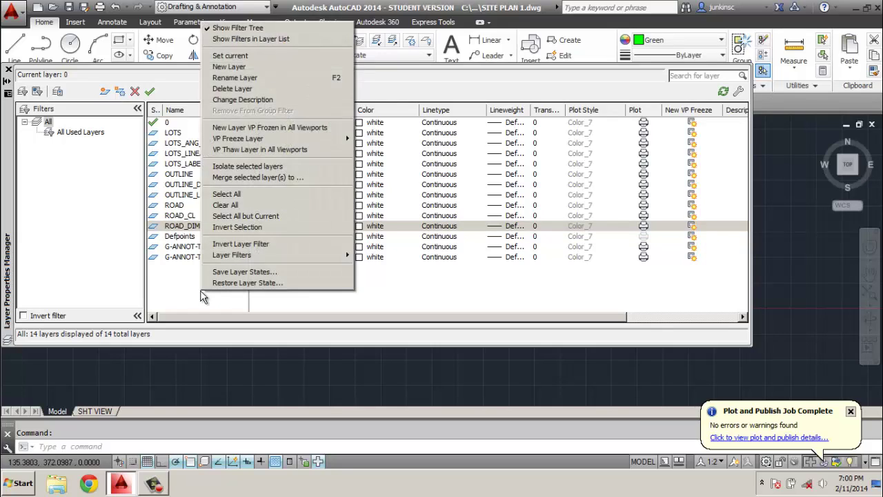
click(286, 66)
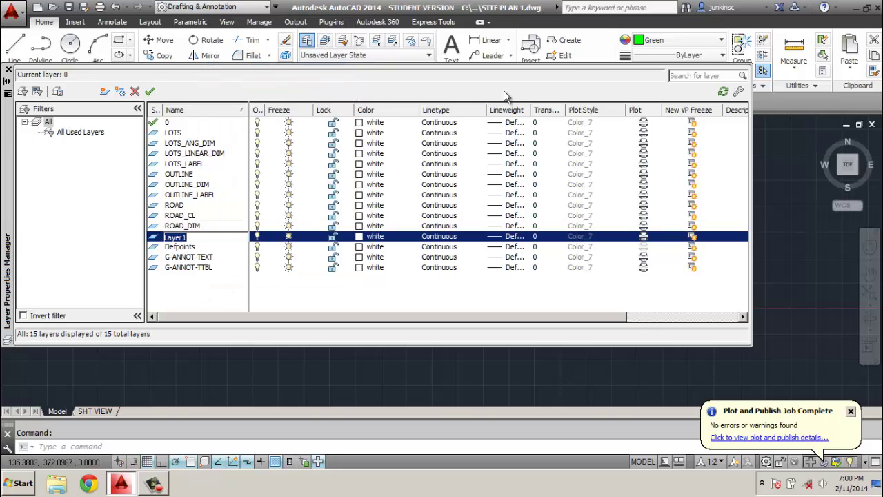
text(ROAD_LABEL)
key(Return)
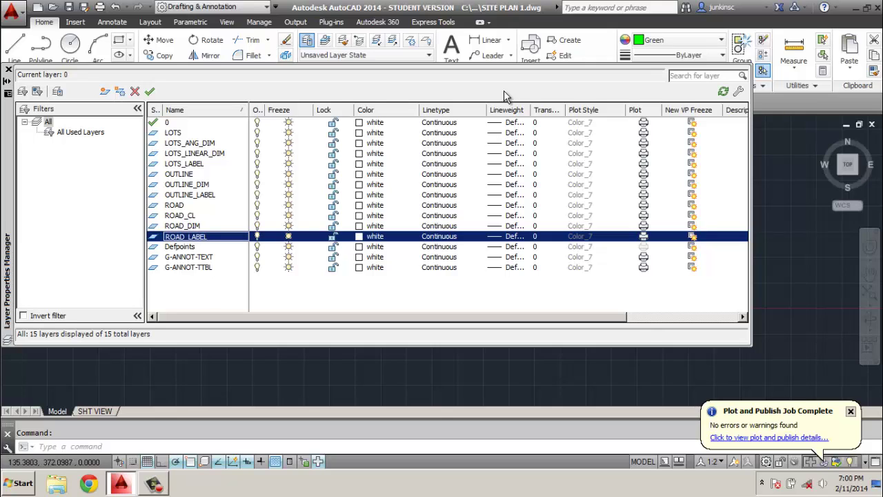
Step: Color the OUTLINE layer yellow, make it the current layer and close the layer manager
click(178, 176)
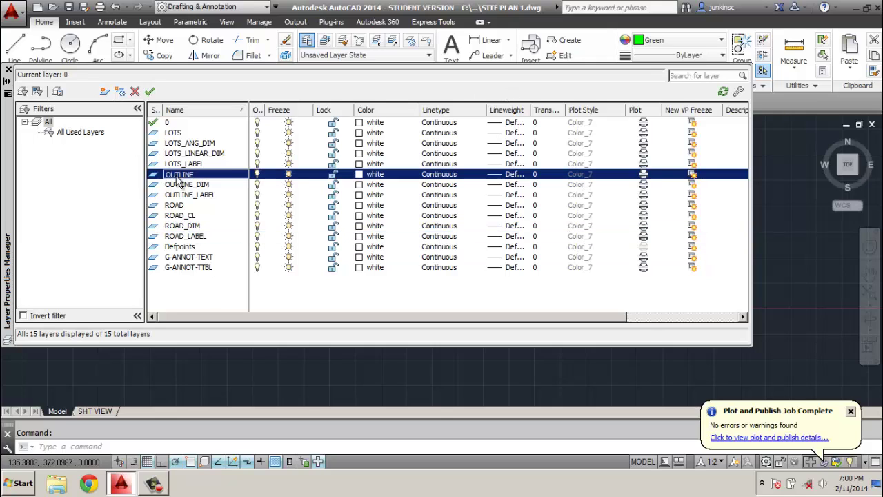
click(368, 177)
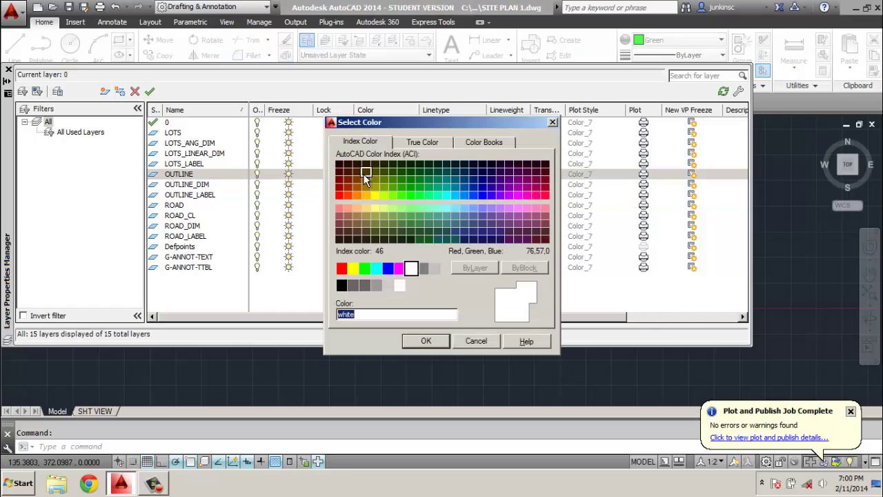
click(353, 268)
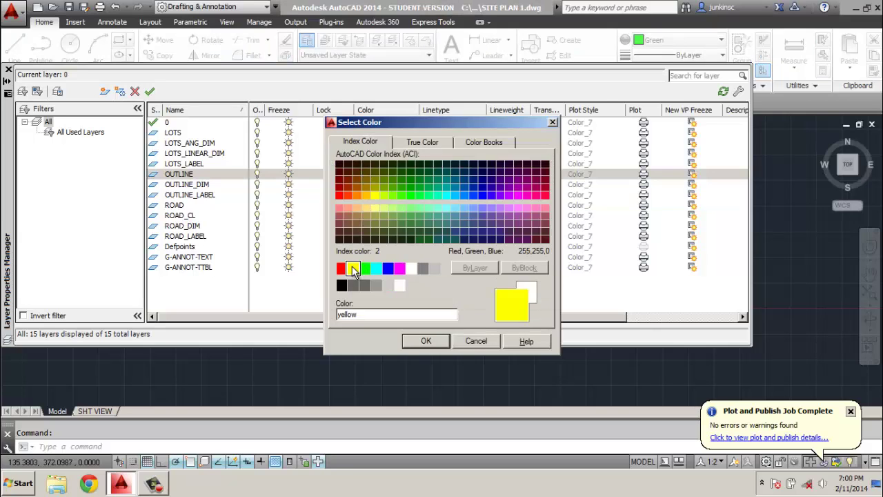
click(427, 342)
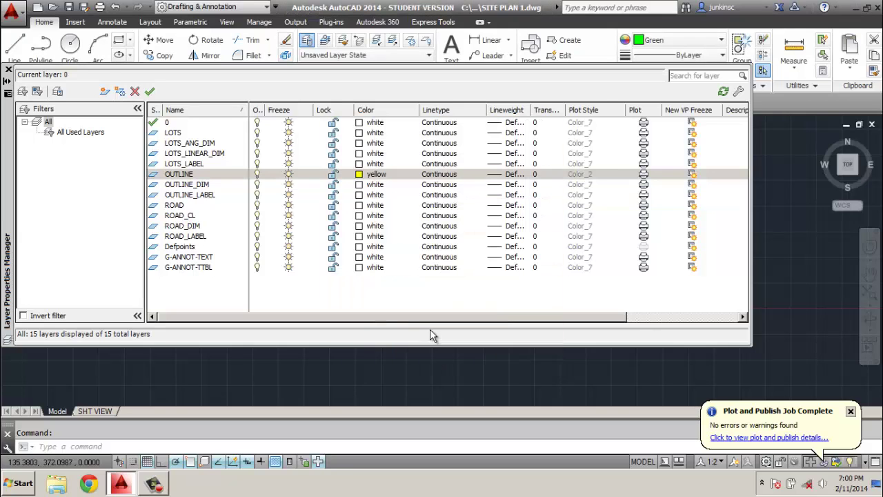
double_click(170, 176)
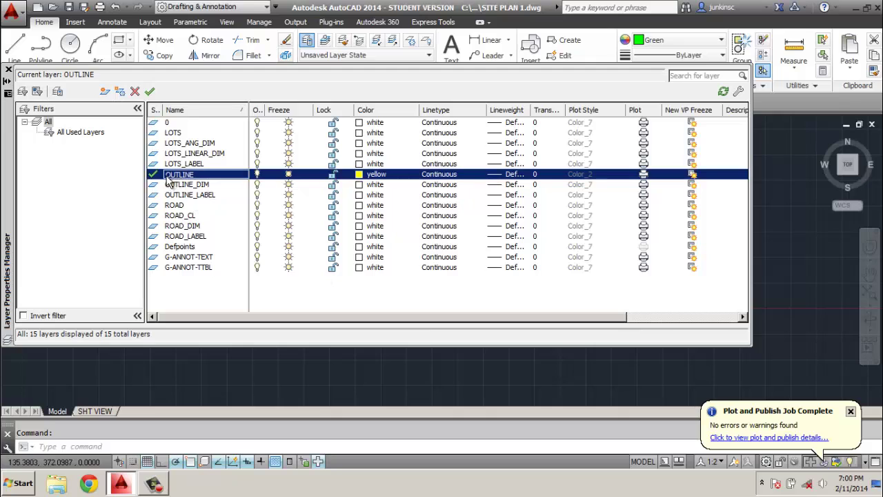
click(8, 71)
Step: Set the color for new objects to ByLayer and their lineweight to 0.20 mm, with lineweight display turned on
click(683, 42)
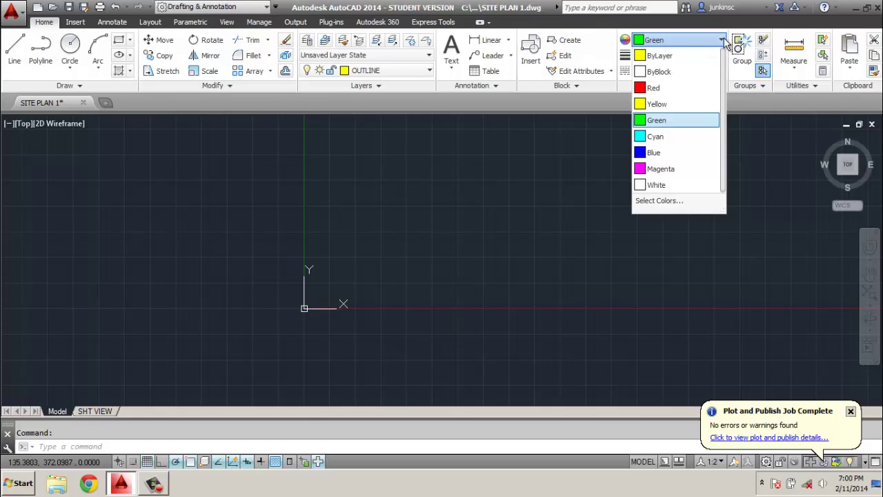
click(686, 53)
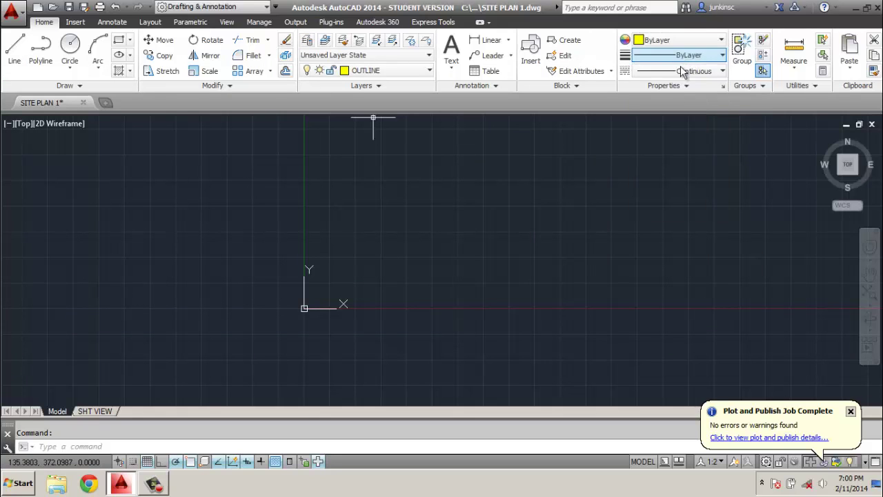
click(722, 55)
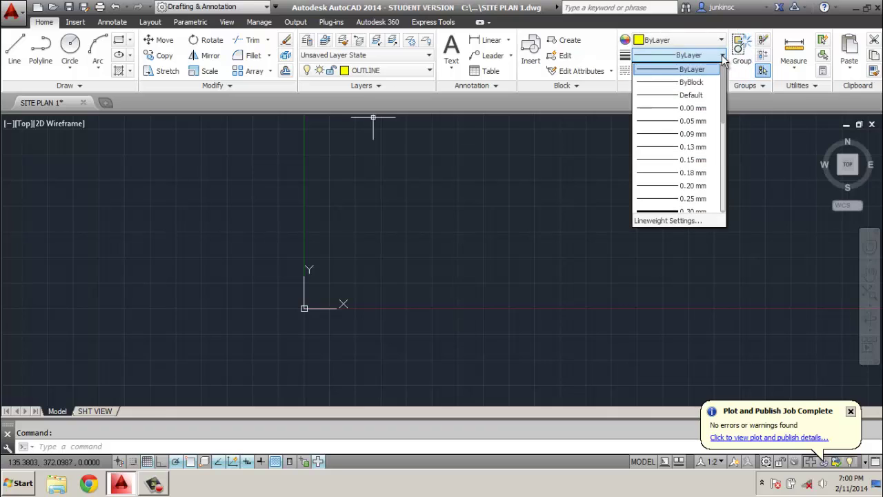
click(694, 186)
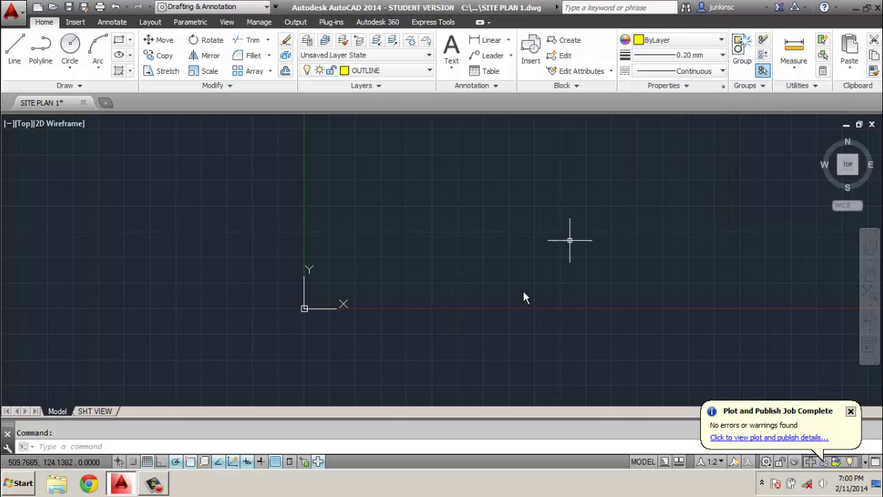
click(262, 463)
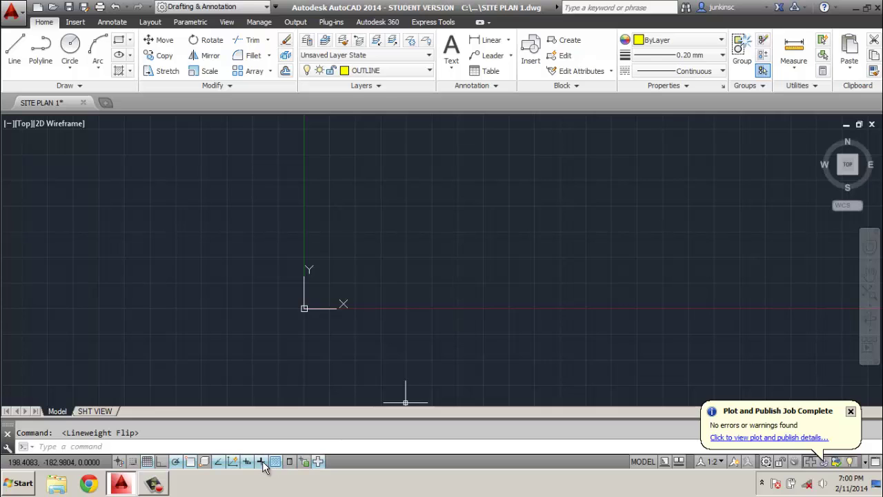
Step: Draw a horizontal trial line above the origin to check the 0.20 mm lineweight, and undo it
click(14, 48)
click(462, 229)
click(308, 228)
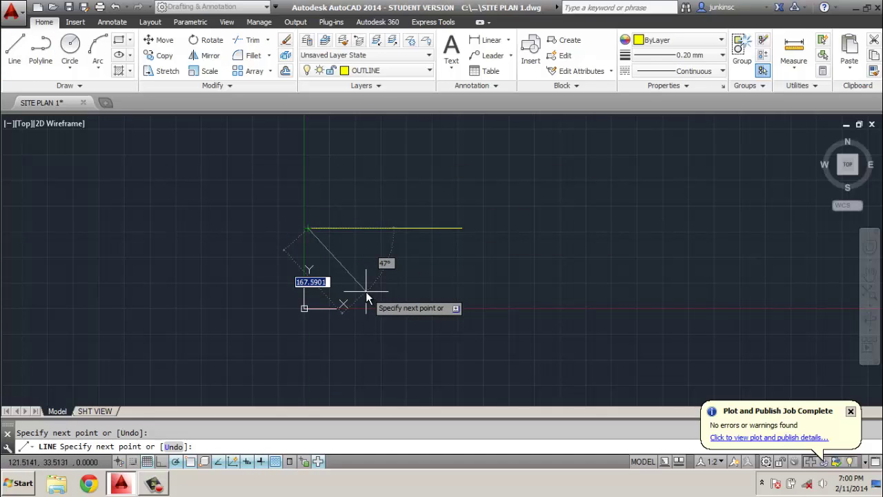
key(Escape)
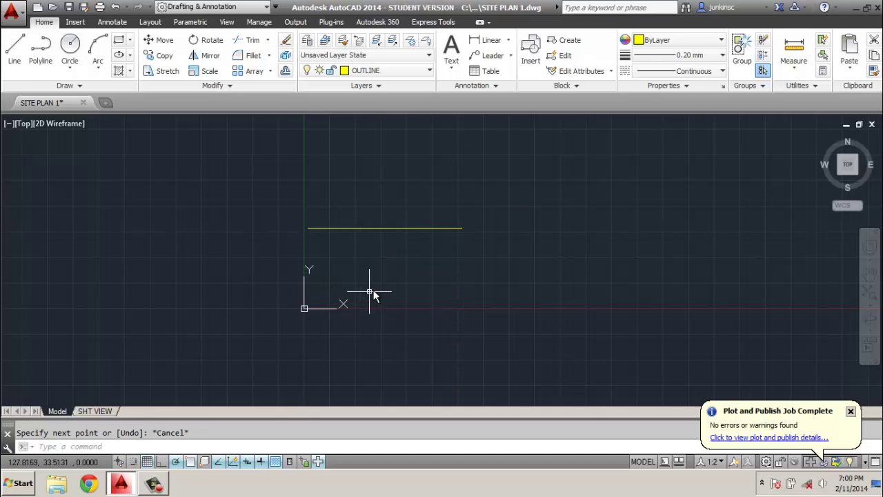
key(ctrl+z)
Step: Set the lineweight for new objects to 0.40 mm and clear any started selection
click(721, 55)
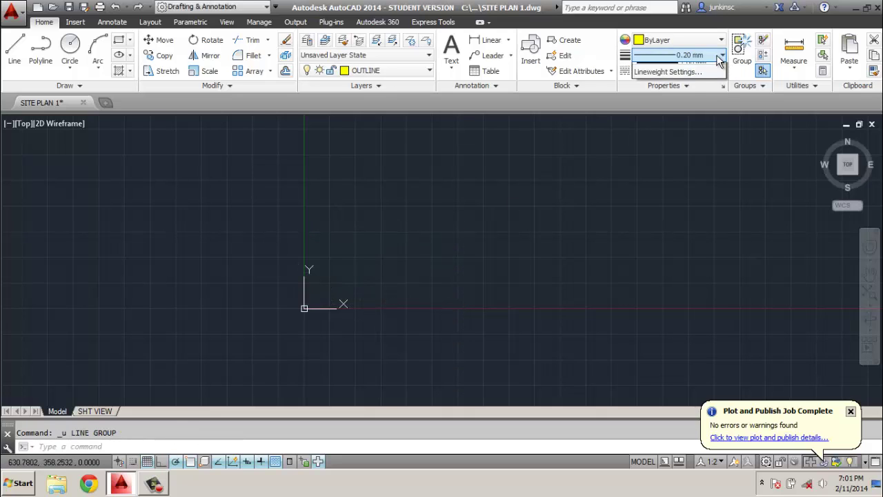
click(700, 124)
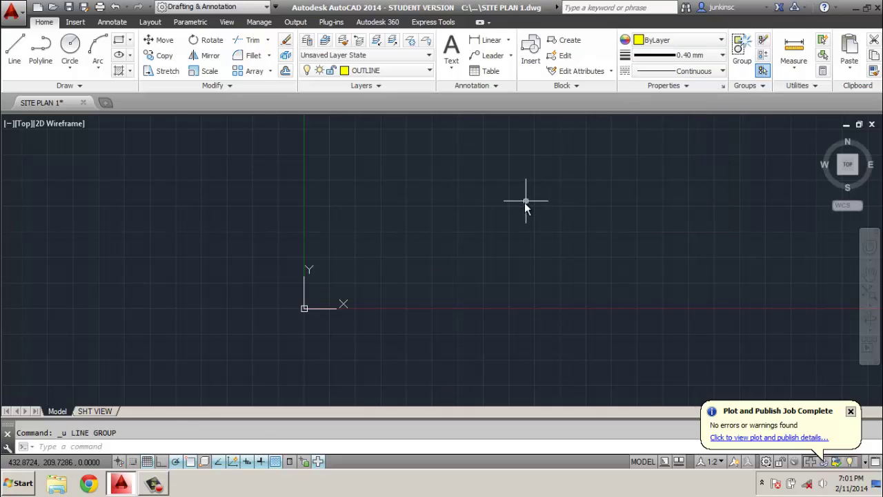
click(525, 203)
key(Escape)
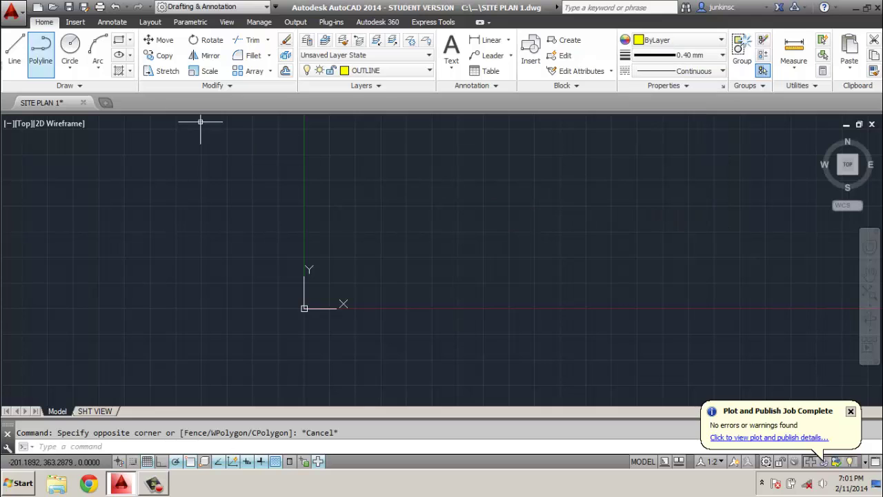
Step: Draw a short horizontal trial line to check the 0.40 mm lineweight, and erase it
click(14, 48)
click(530, 200)
click(440, 200)
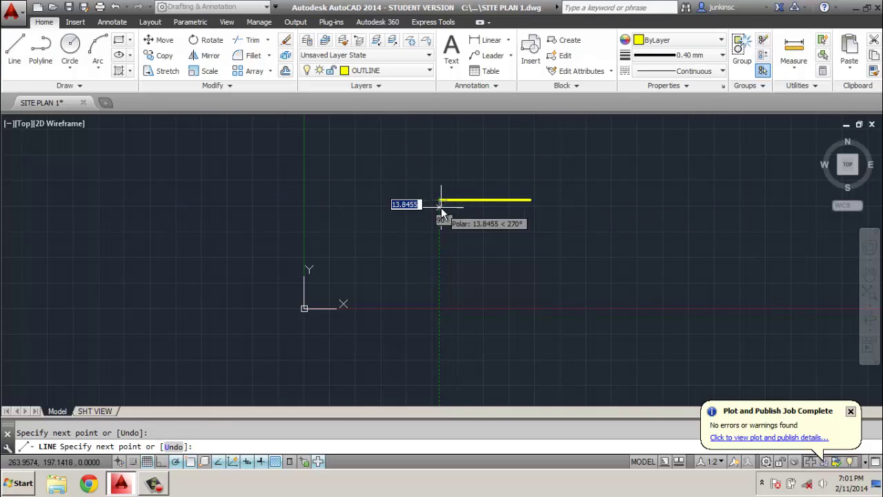
key(Escape)
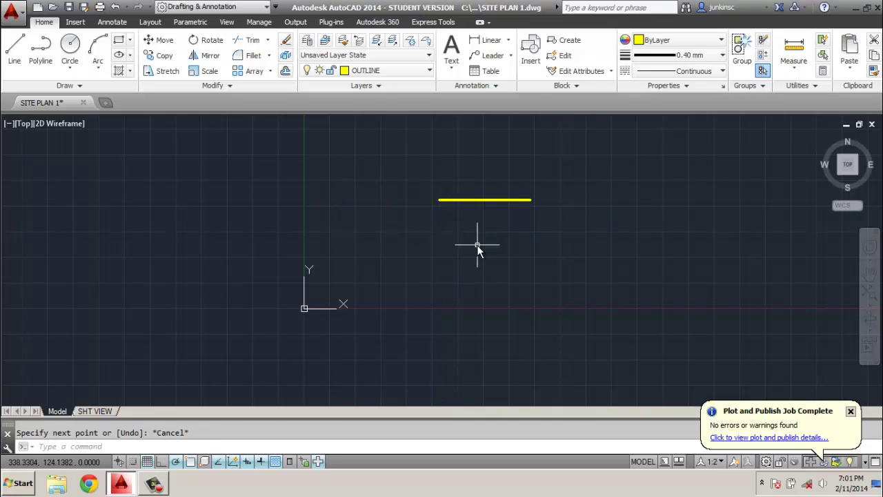
click(482, 200)
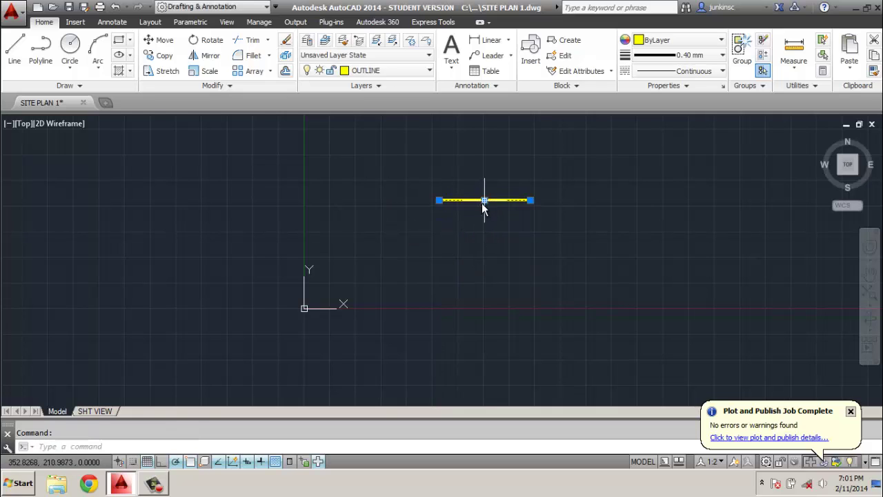
key(Delete)
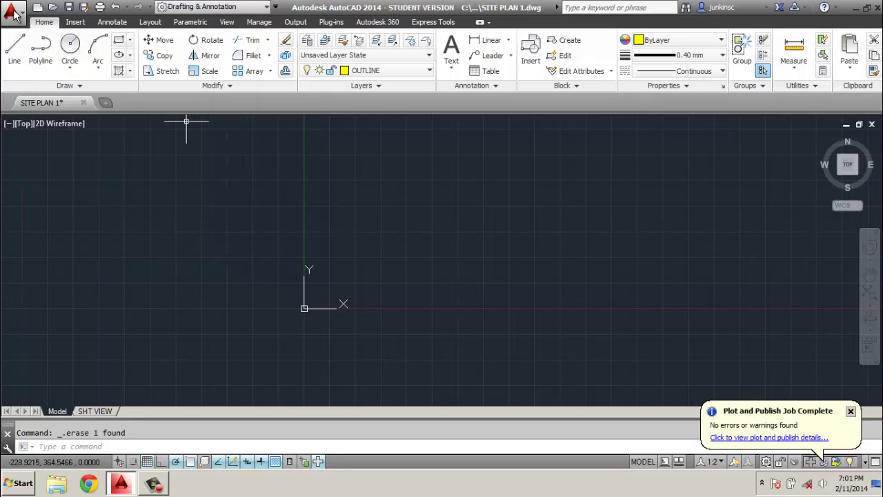
Step: Set the drawing units' length type to Engineering and the insertion scale to Inches
click(14, 14)
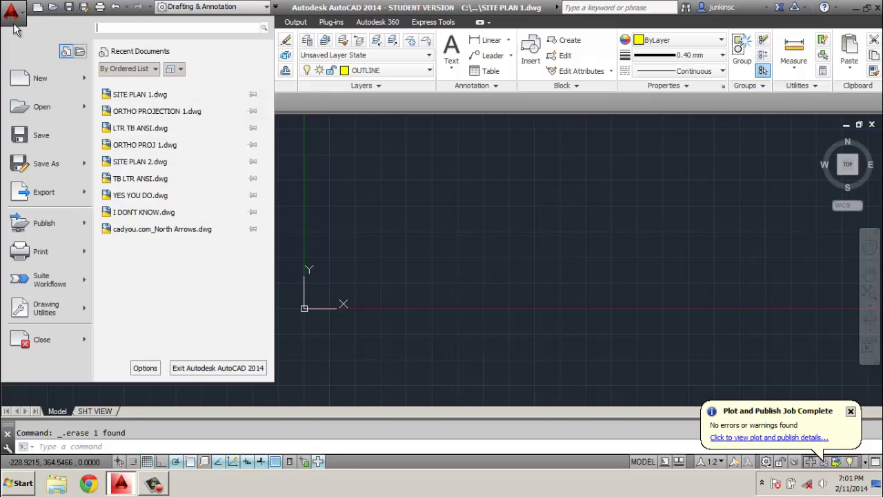
mouse_move(45, 312)
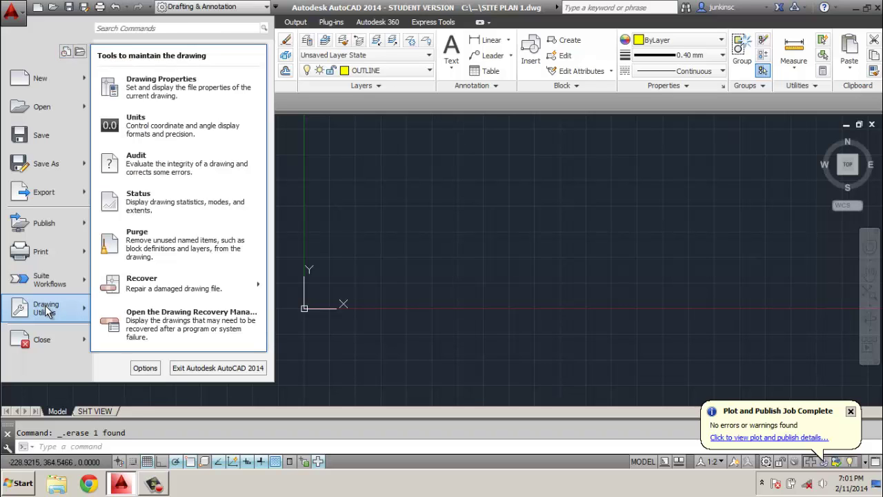
click(160, 127)
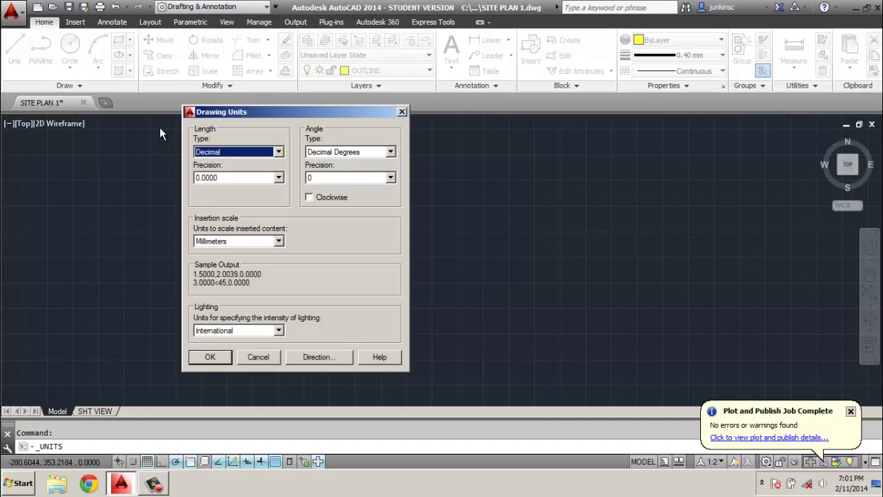
click(280, 156)
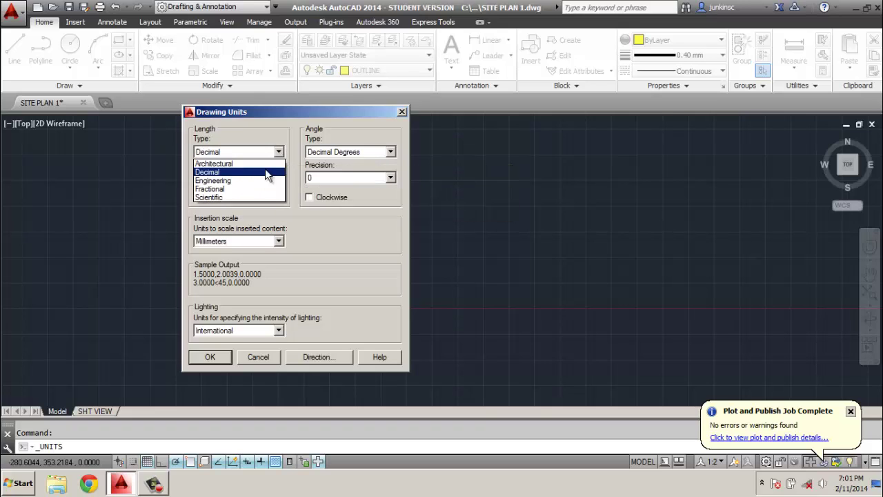
click(254, 181)
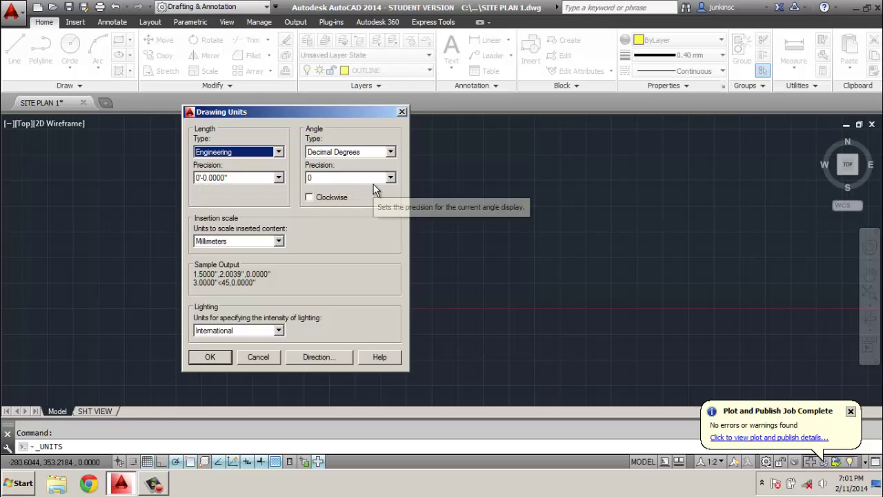
click(279, 243)
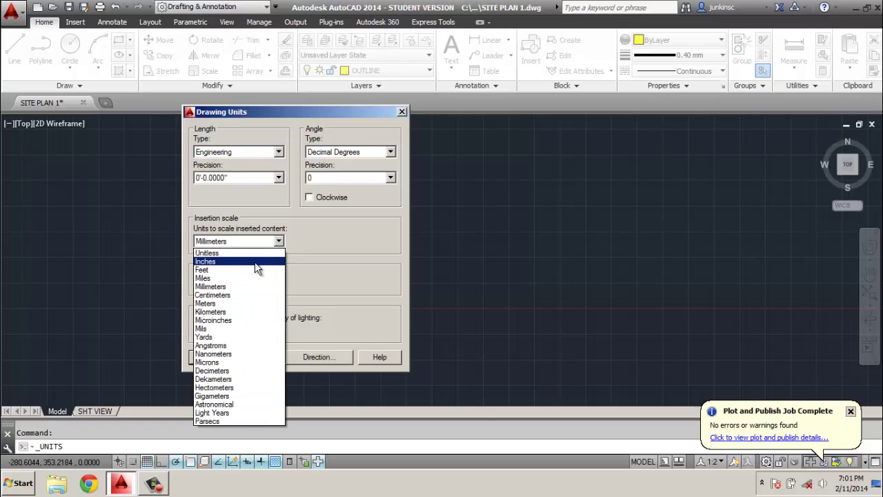
click(251, 263)
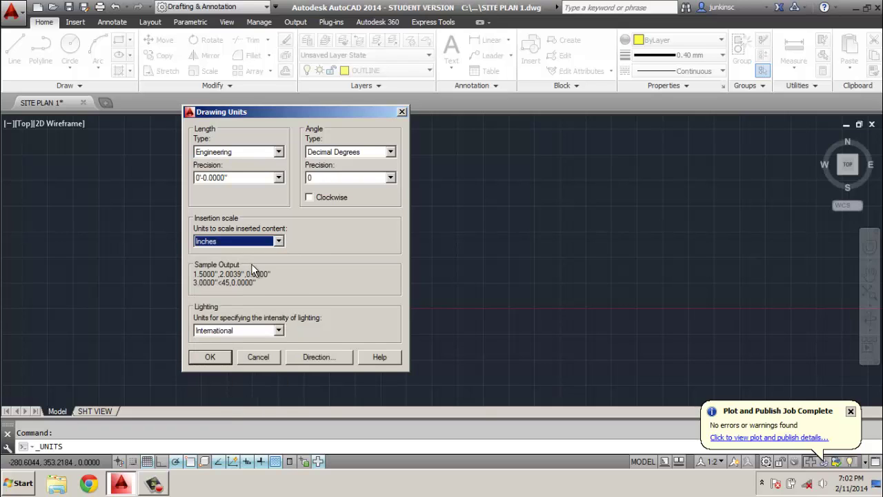
Step: Set the angle precision to 0.00, keep the lighting units as International, and apply the drawing units
click(391, 178)
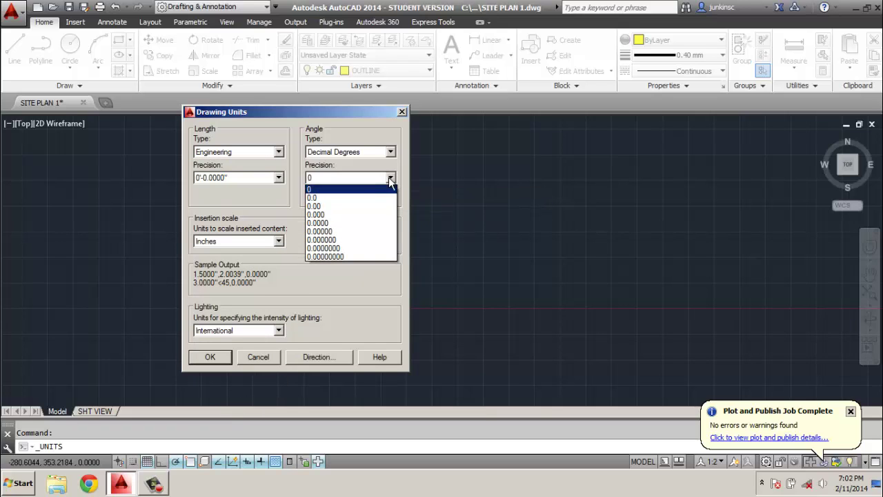
click(357, 203)
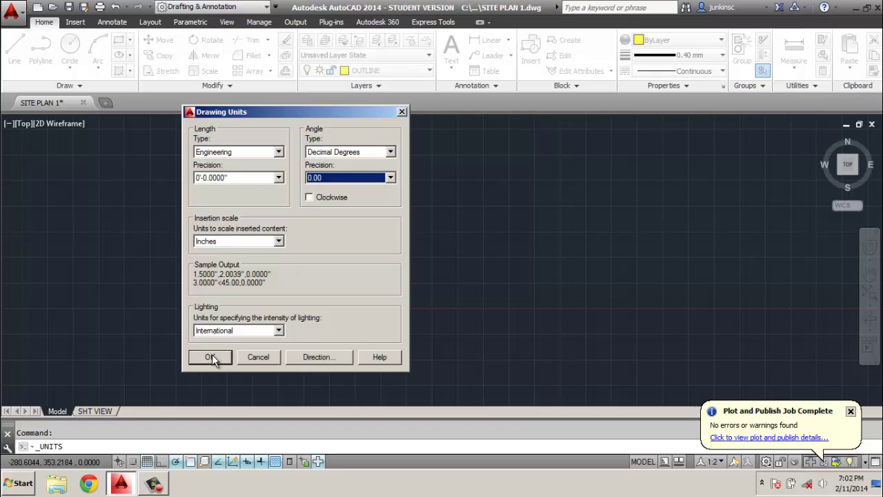
click(278, 331)
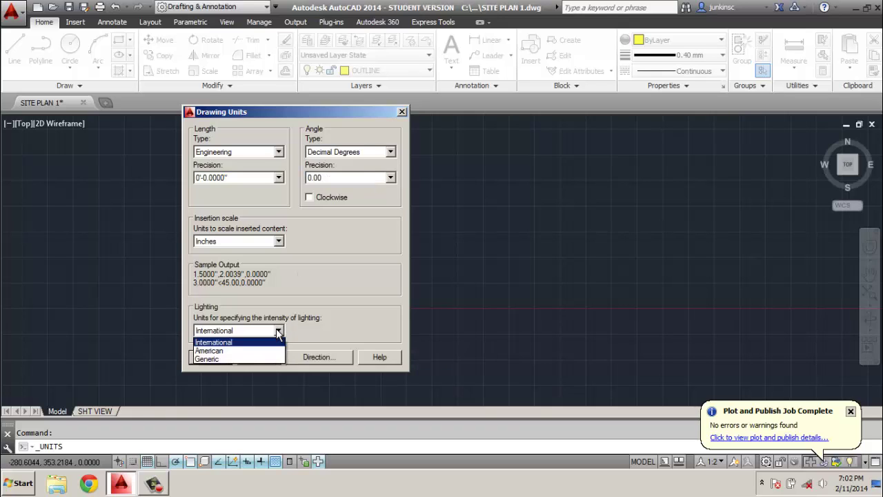
click(227, 342)
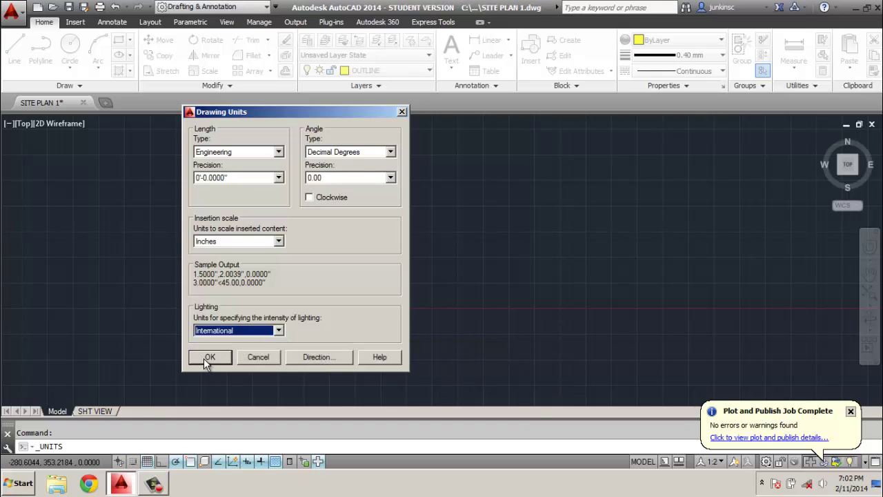
click(206, 357)
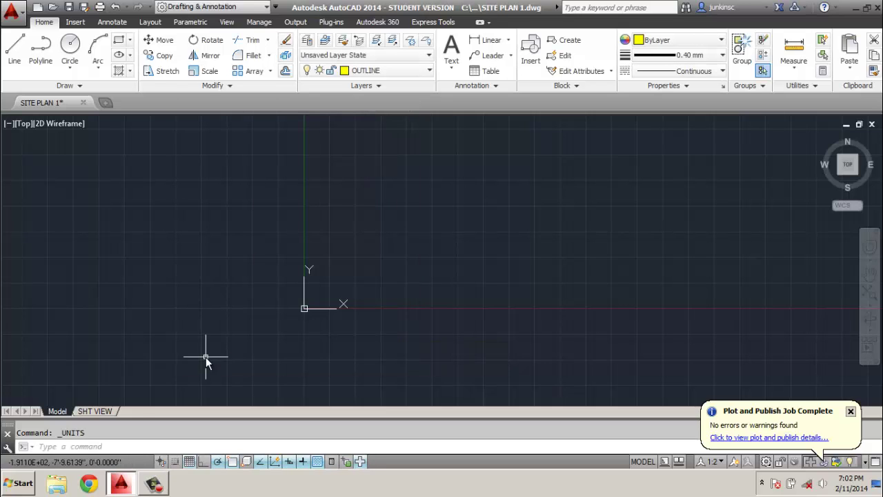
Step: Draw a 200' horizontal line from the origin 0,0 in the negative X direction
click(14, 49)
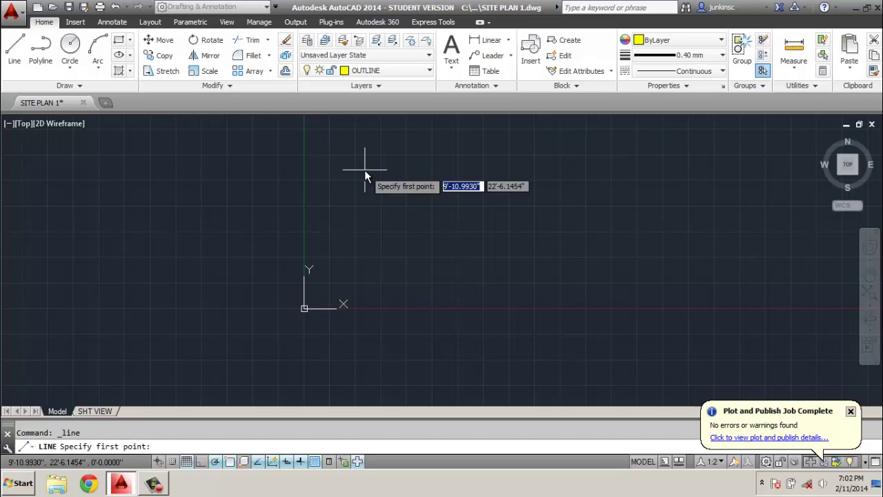
text(0)
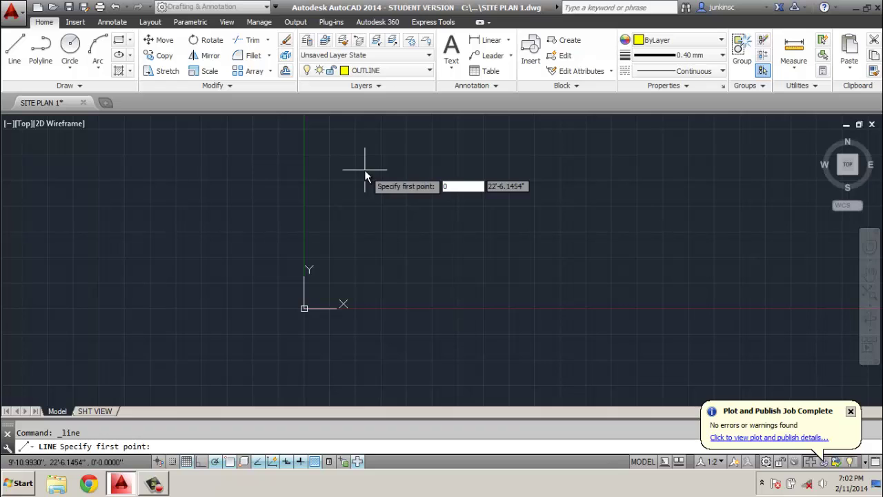
text(,0)
key(Return)
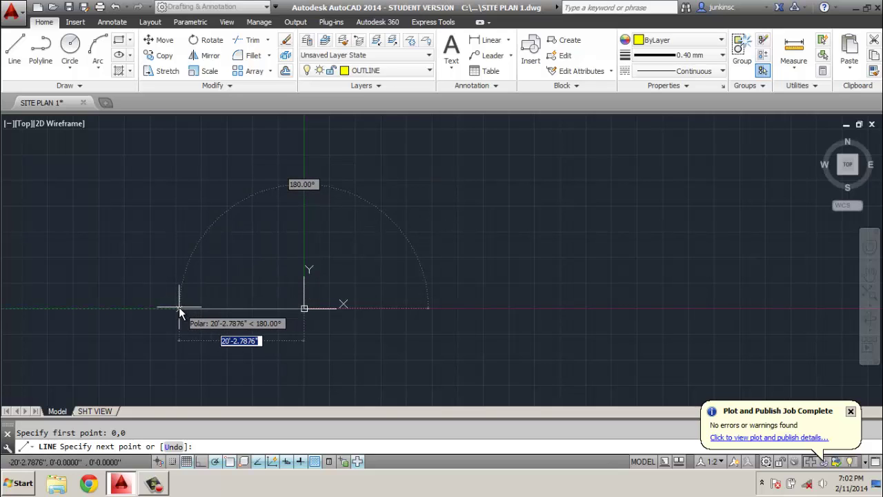
text(200)
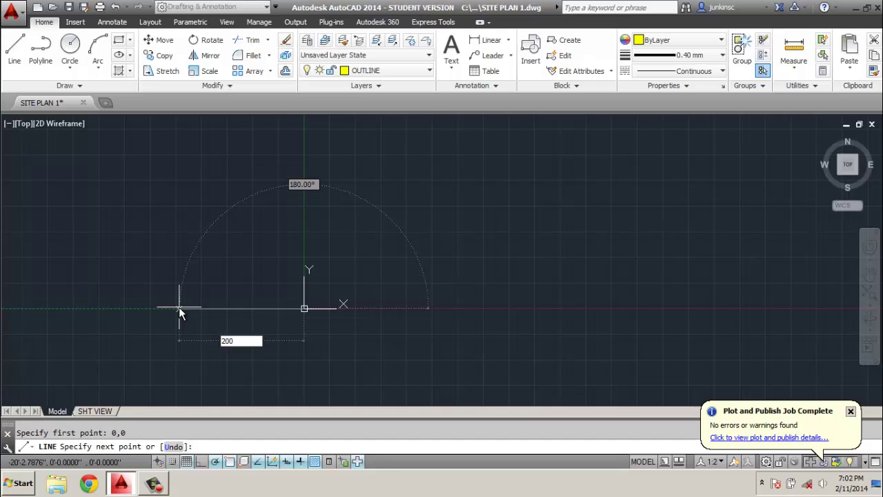
text(')
key(Return)
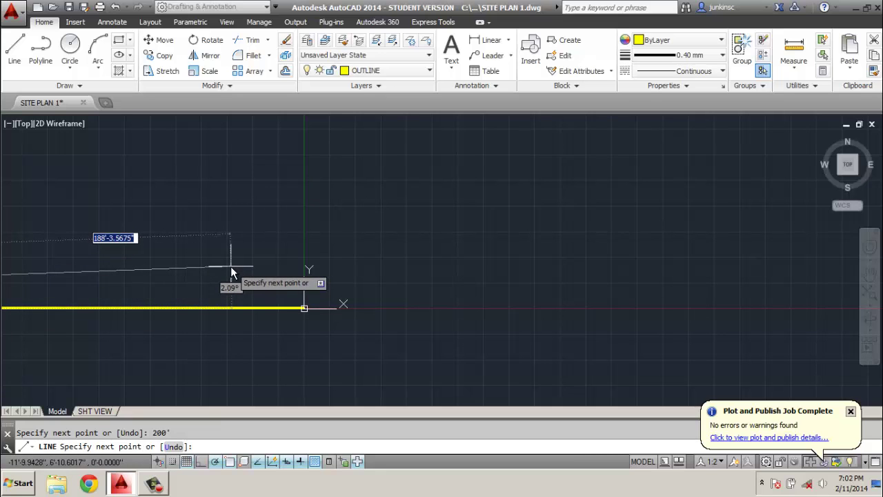
key(Escape)
Step: Zoom to the drawing extents and frame the whole 200' line with space around it for the rest of the outline
scroll(233, 269, down, 2)
mouse_move(249, 276)
middle_down()
mouse_move(322, 268)
mouse_move(574, 281)
middle_up()
scroll(589, 300, down, 3)
scroll(533, 263, down, 1)
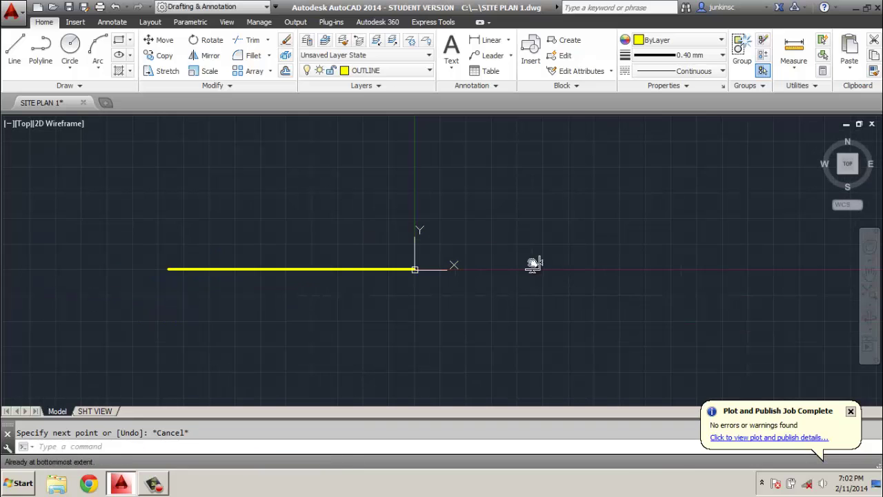
text(z)
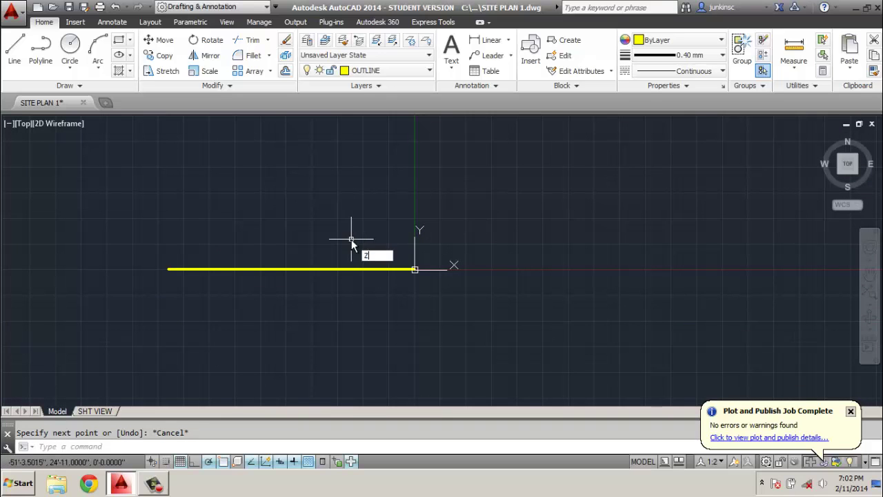
key(Return)
text(e)
key(Return)
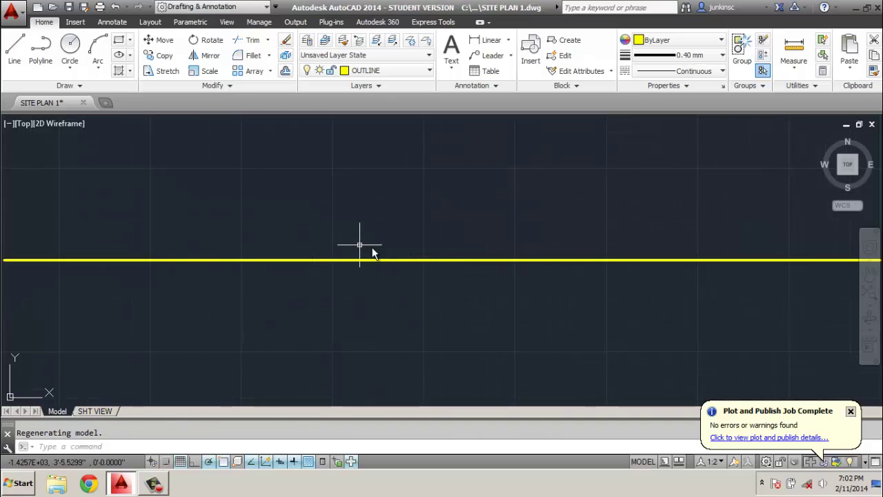
scroll(419, 259, down, 5)
mouse_move(428, 247)
middle_down()
mouse_move(452, 285)
mouse_move(419, 271)
middle_up()
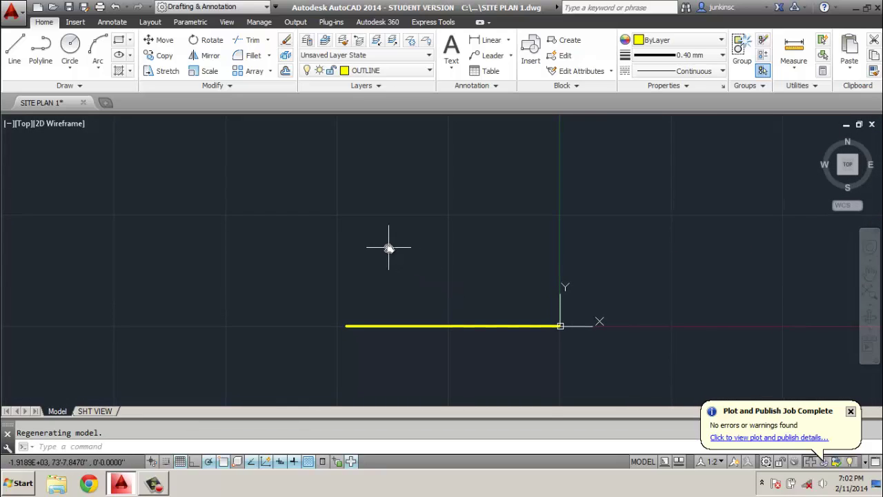
Step: Draw a diagonal line from the far end of the 200' line, using the relative offset @-125',125'
click(14, 48)
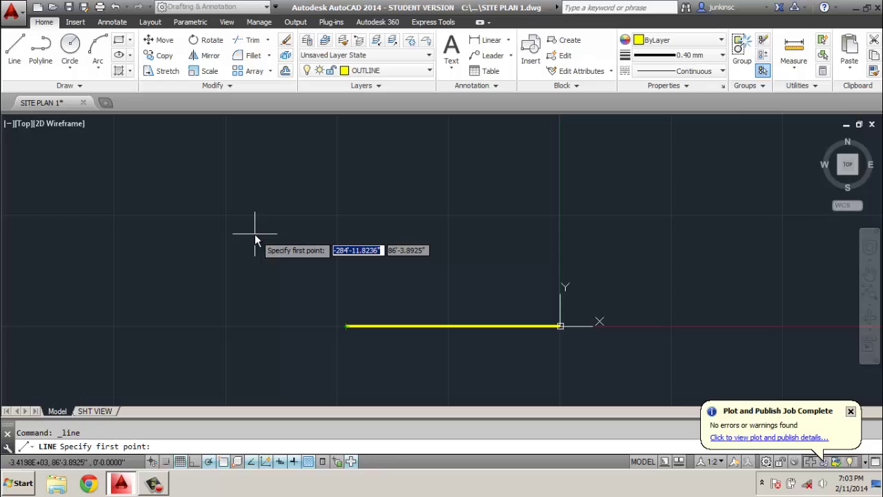
click(14, 47)
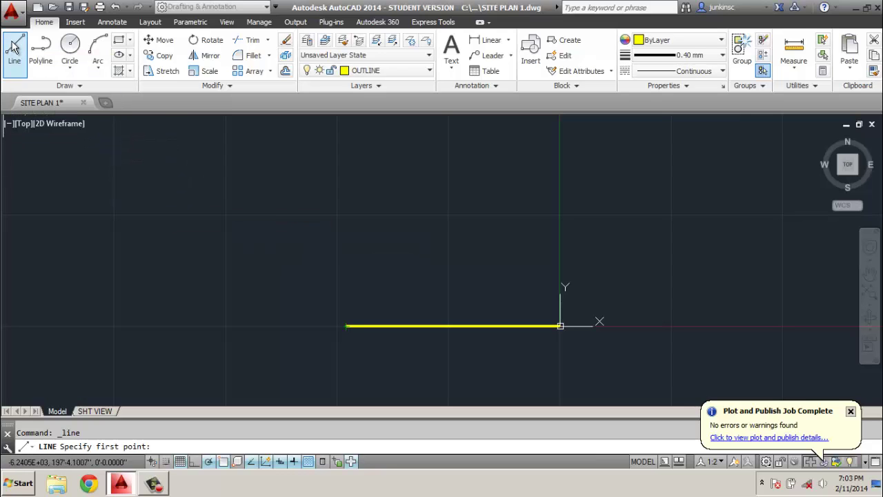
click(346, 328)
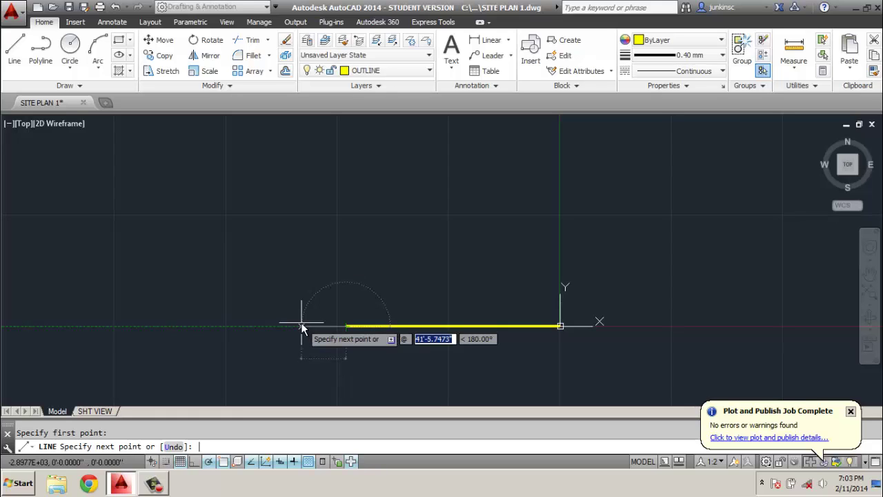
text(1)
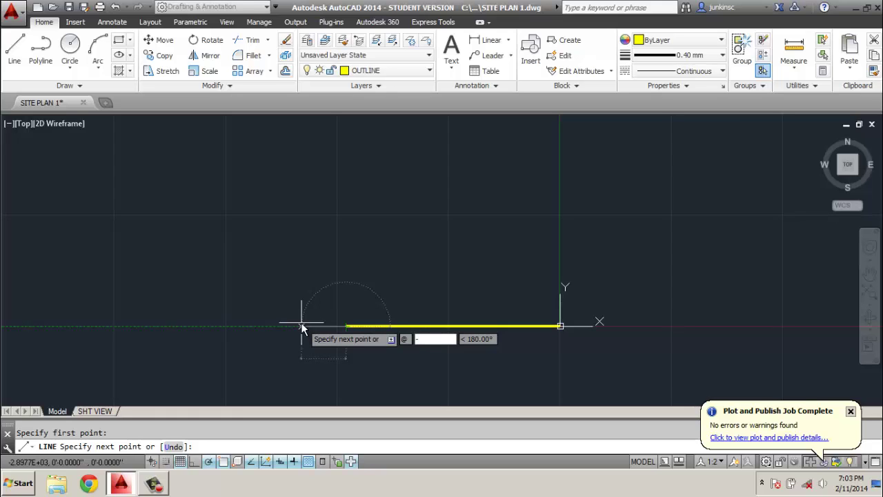
text(125)
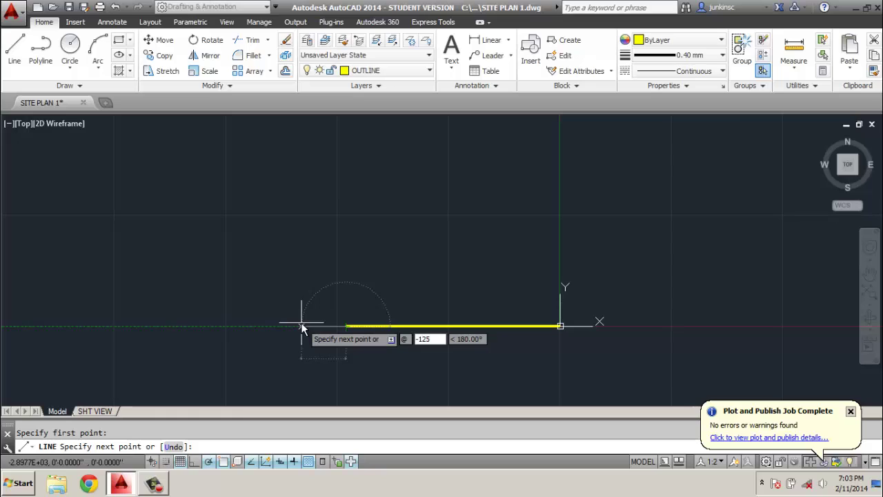
key(Tab)
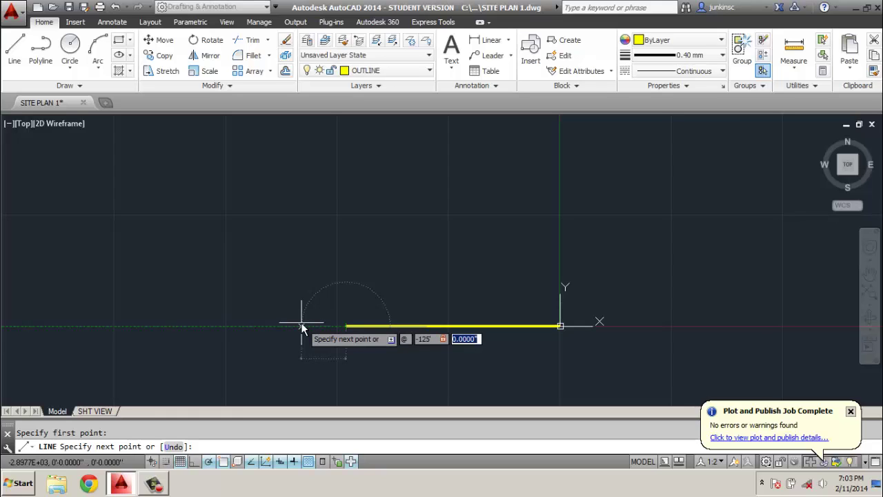
text(125)
key(Return)
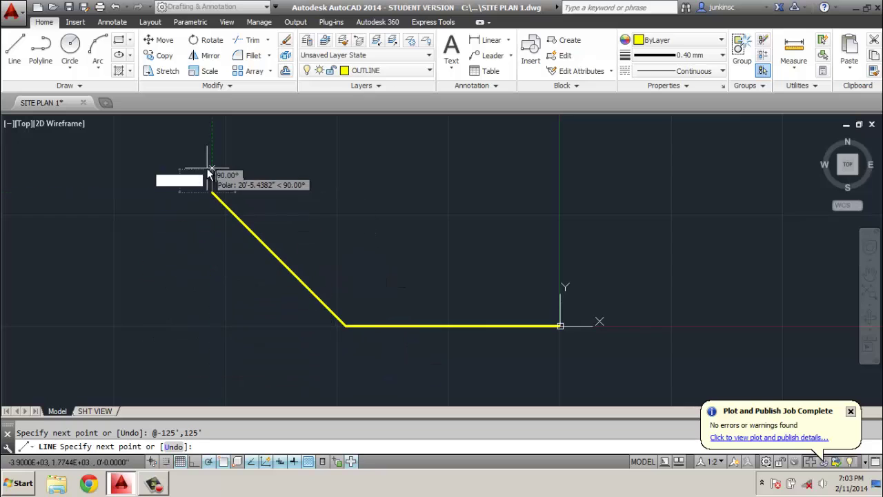
Step: Continue the outline with a 275' line straight up from the end of the diagonal
mouse_move(232, 166)
middle_down()
mouse_move(325, 176)
mouse_move(312, 176)
middle_up()
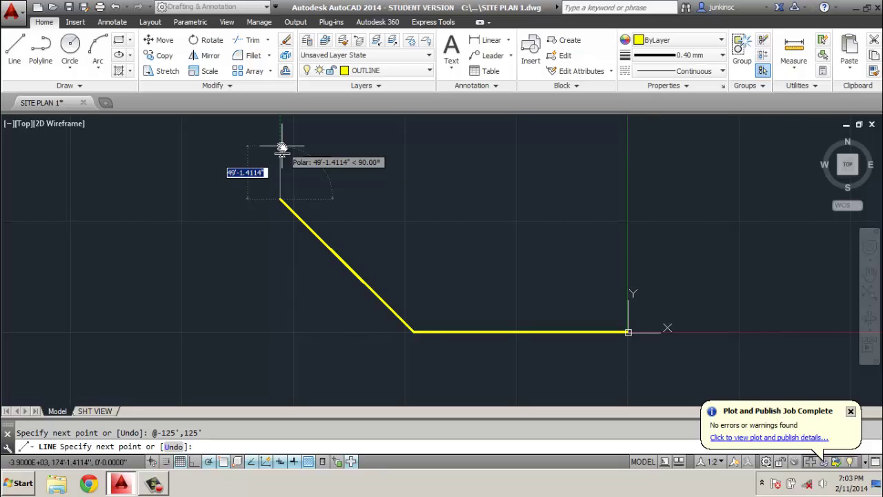
text(275)
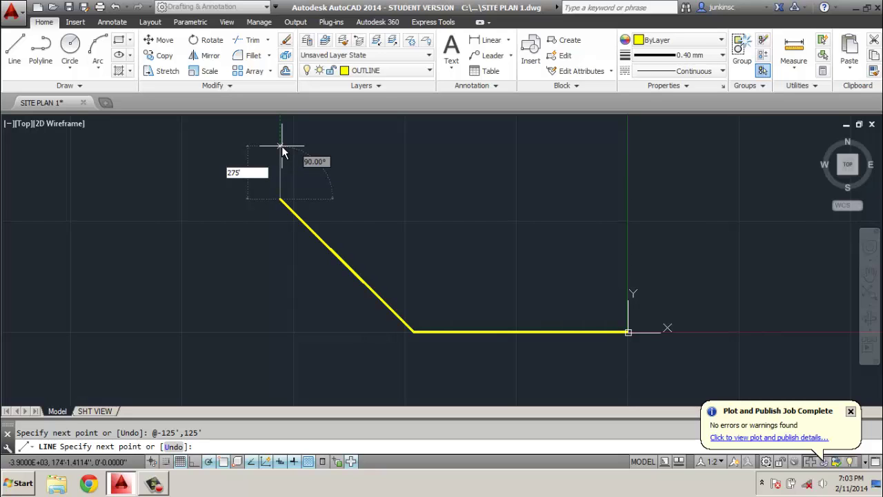
key(Return)
scroll(335, 191, down, 1)
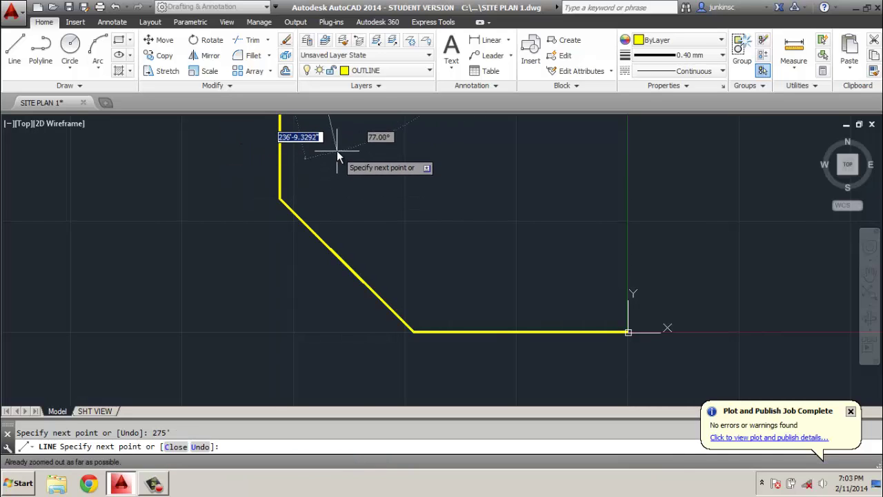
mouse_move(341, 166)
shift+middle_down()
mouse_move(341, 148)
mouse_move(363, 249)
mouse_move(365, 223)
mouse_move(366, 287)
mouse_move(368, 200)
mouse_move(360, 302)
mouse_move(361, 262)
mouse_move(410, 290)
mouse_move(380, 257)
shift+middle_up()
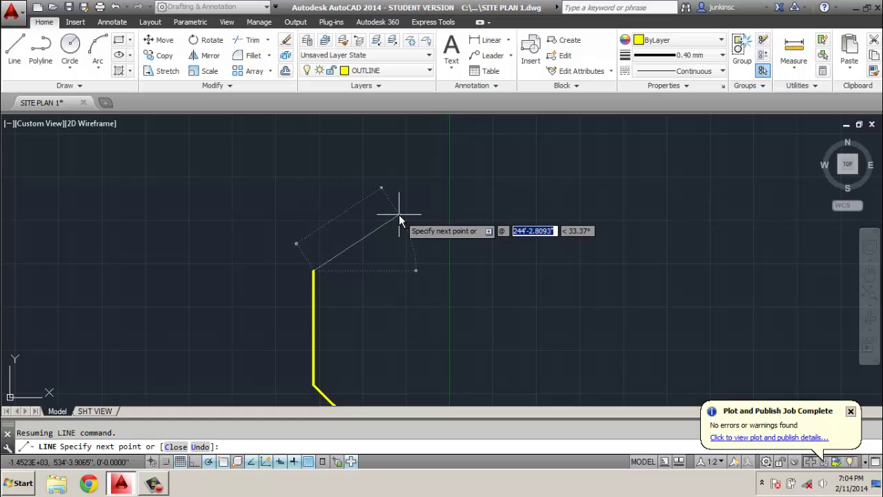
text(12)
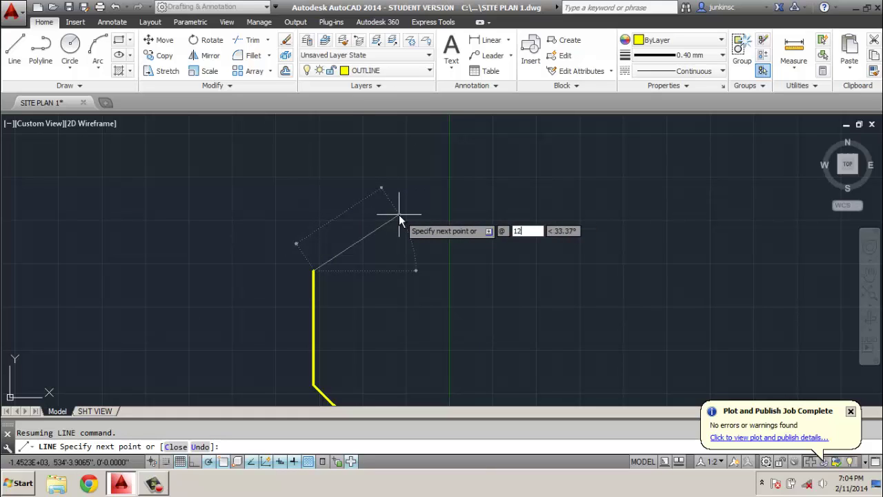
text(5')
key(Tab)
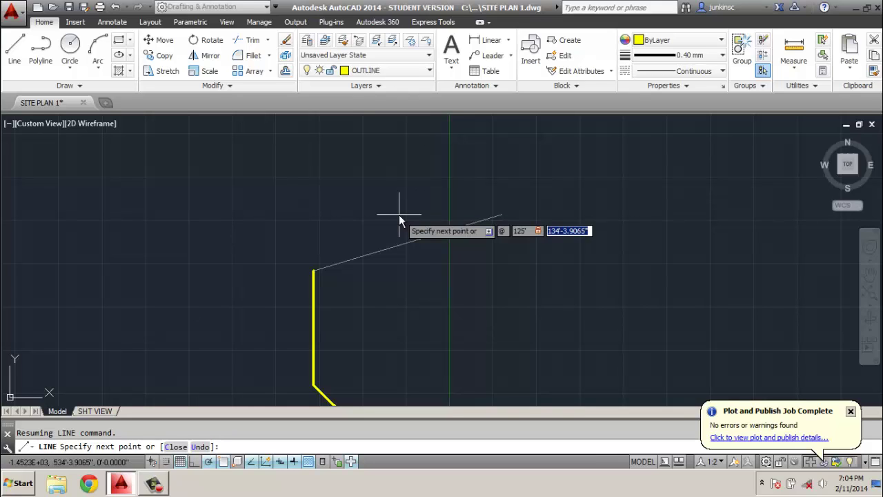
text(125)
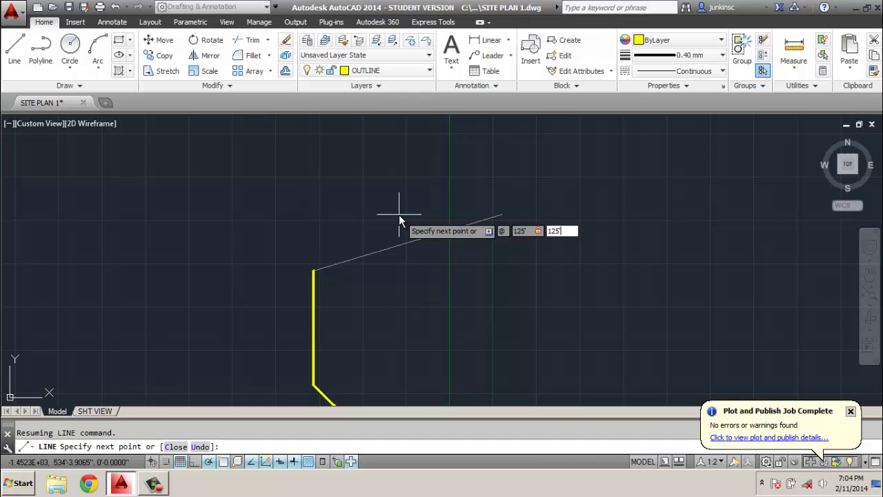
text(')
key(Return)
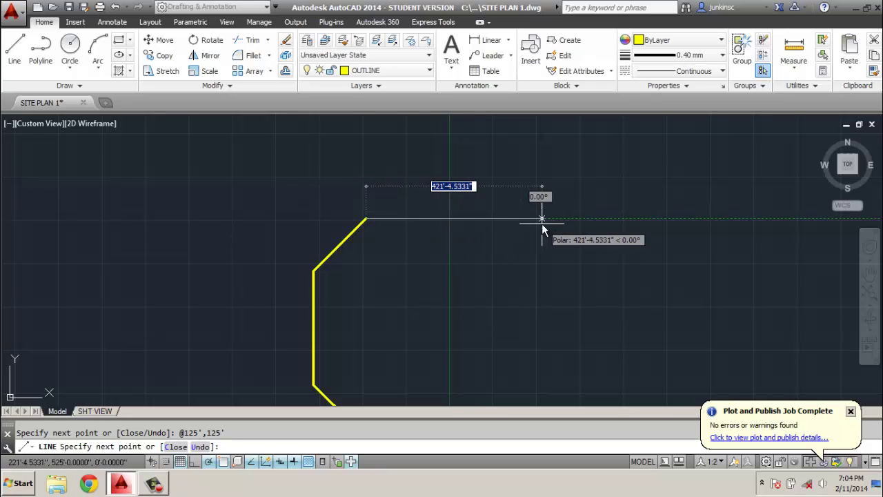
Step: Continue the outline from the diagonal with a 325' horizontal line to the right and a 250' line straight down
text(325)
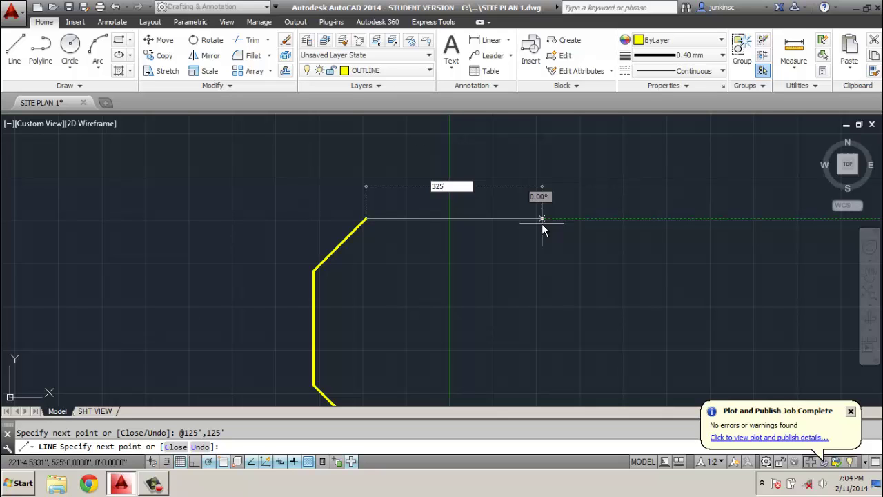
key(Return)
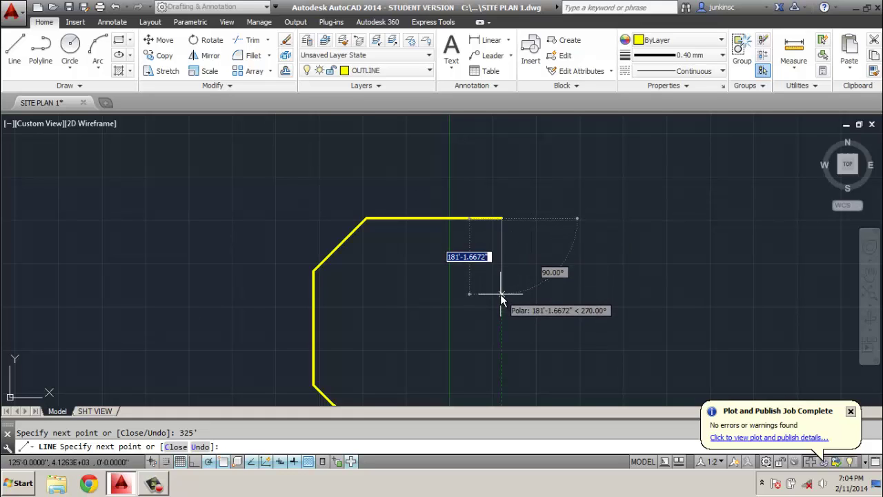
text(250')
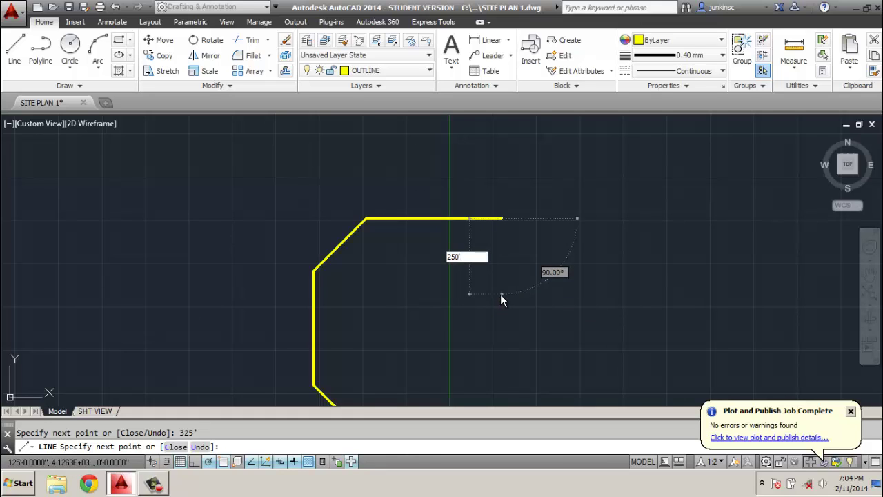
key(Return)
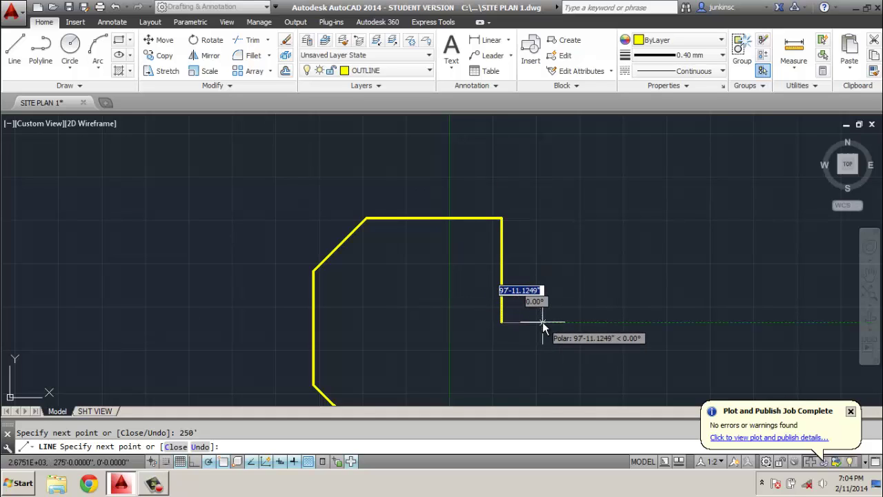
Step: Form the notch with a 50' horizontal line to the right and a 125' line straight up
text(50)
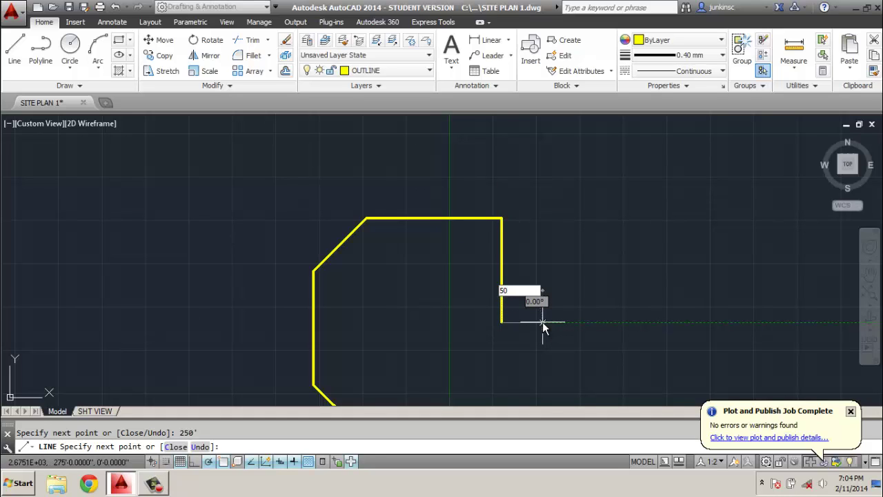
text(')
key(Return)
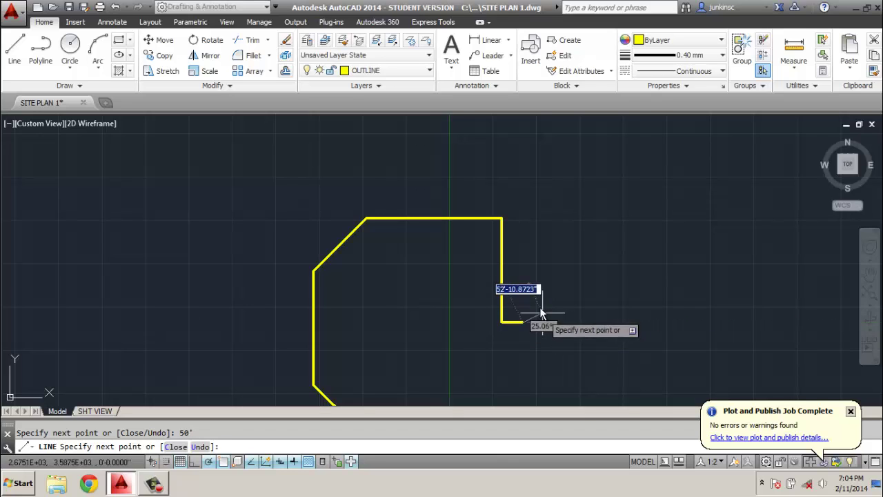
text(125')
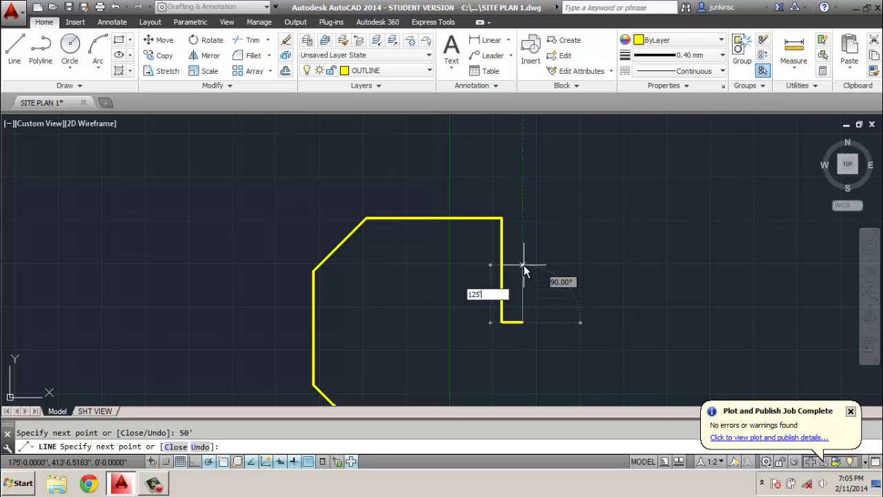
key(Return)
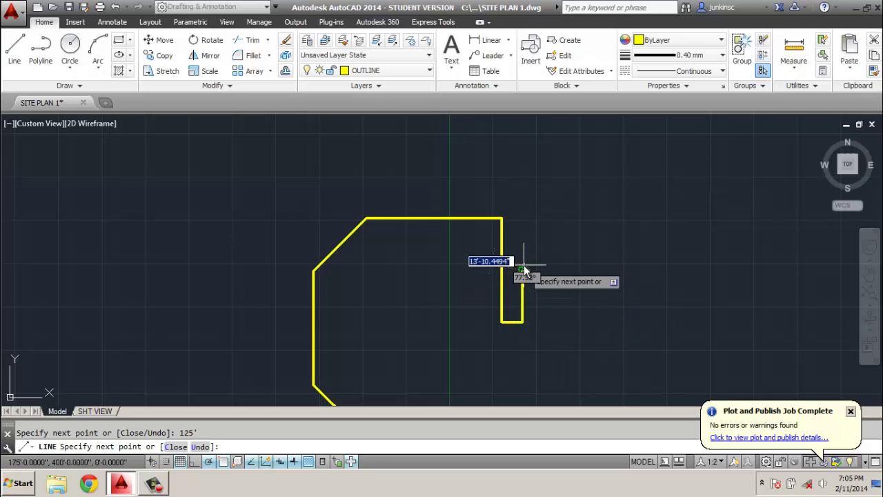
scroll(545, 266, up, 3)
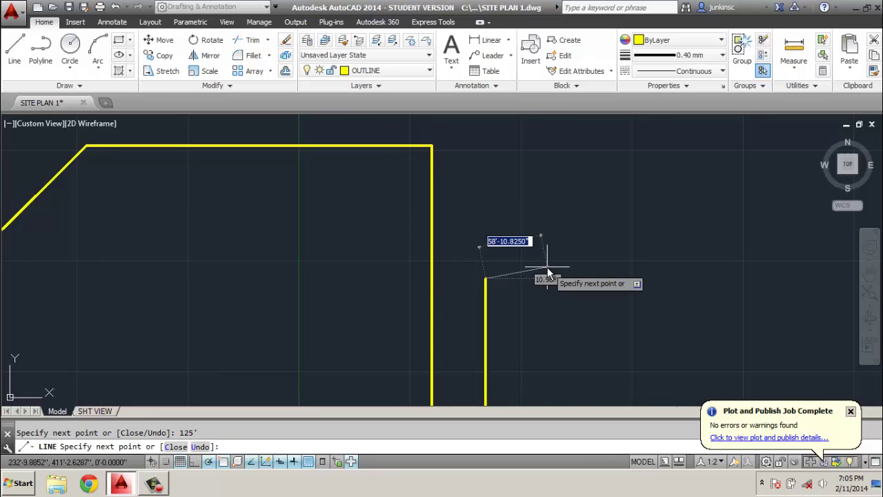
middle_click(547, 273)
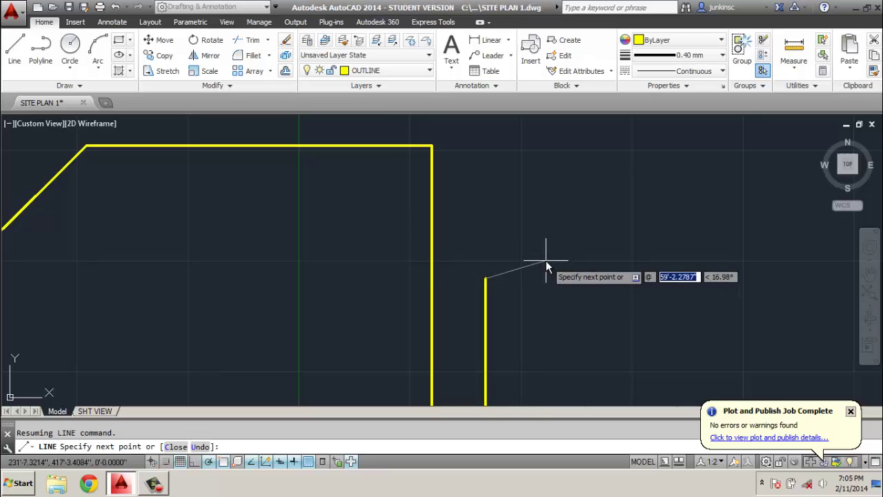
text(50)
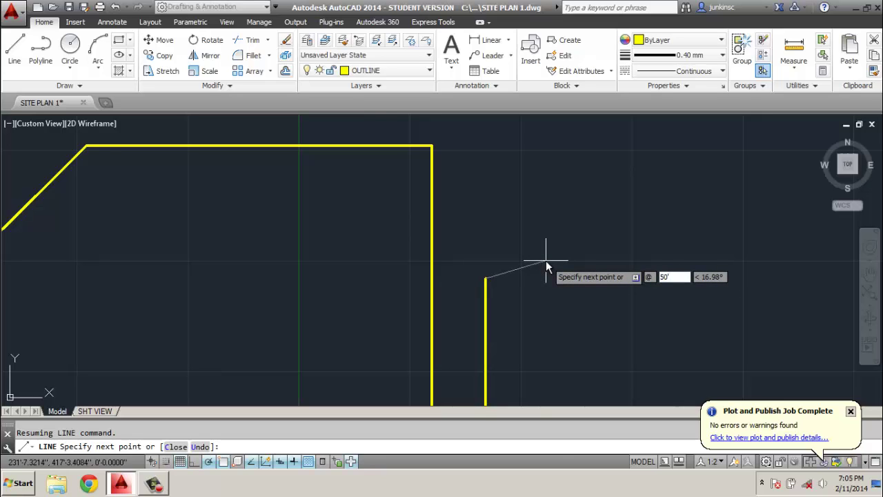
key(Tab)
text(50)
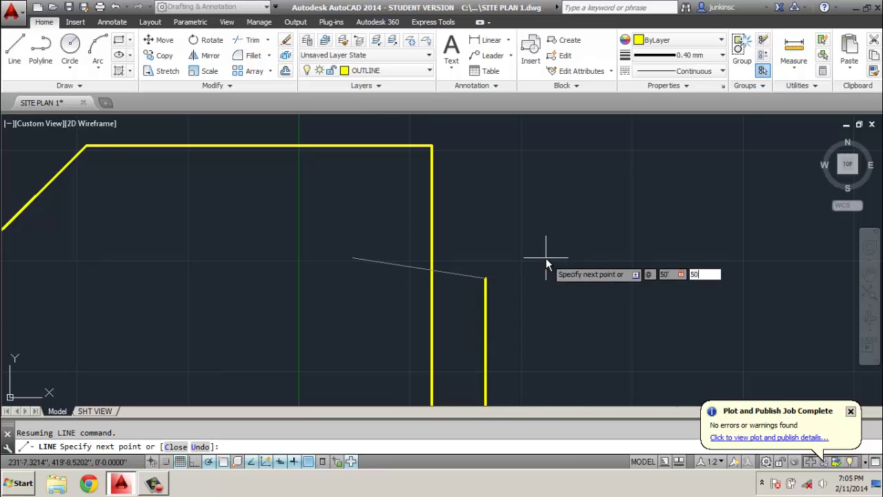
key(Return)
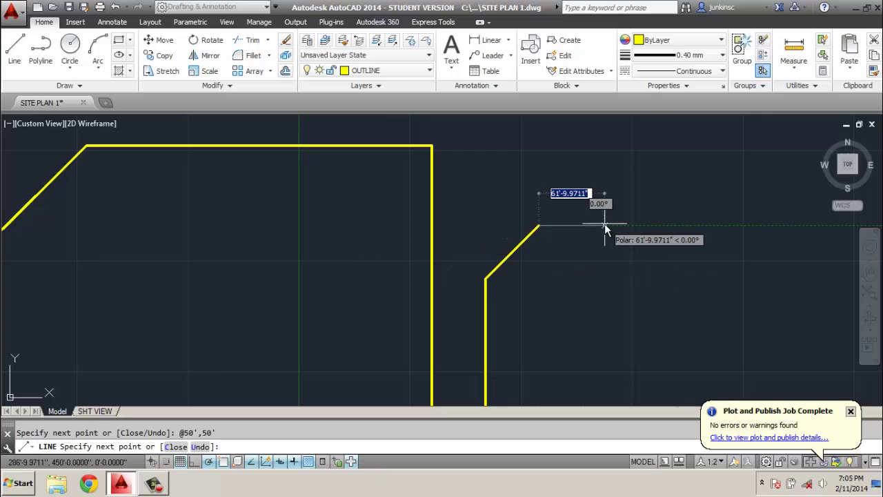
Step: Continue from the short diagonal with a 175' horizontal line to the right and a 175' line straight down
text(175)
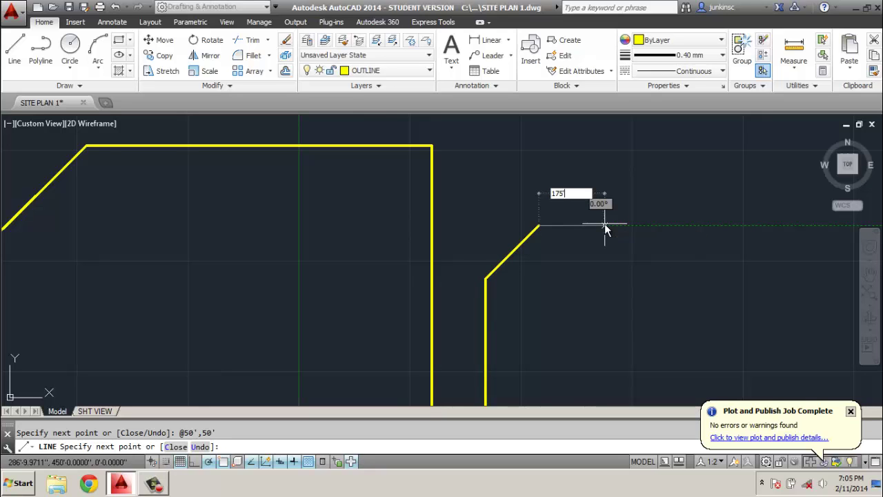
key(Return)
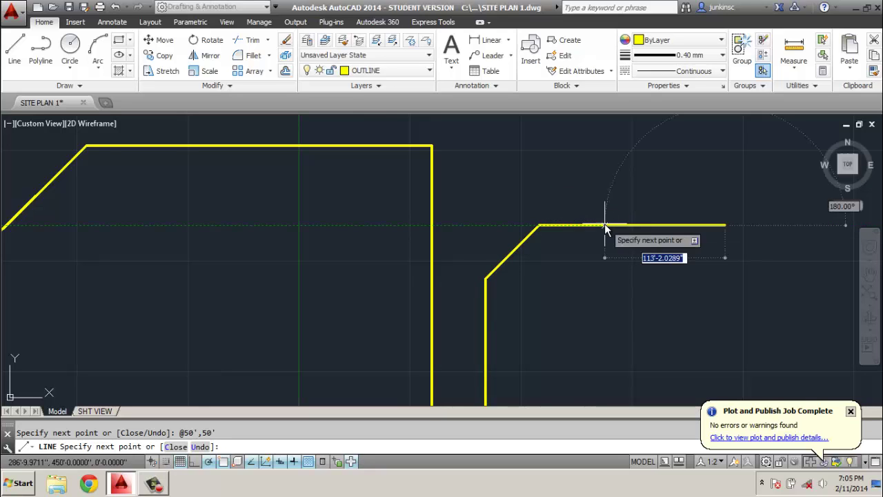
scroll(604, 224, down, 4)
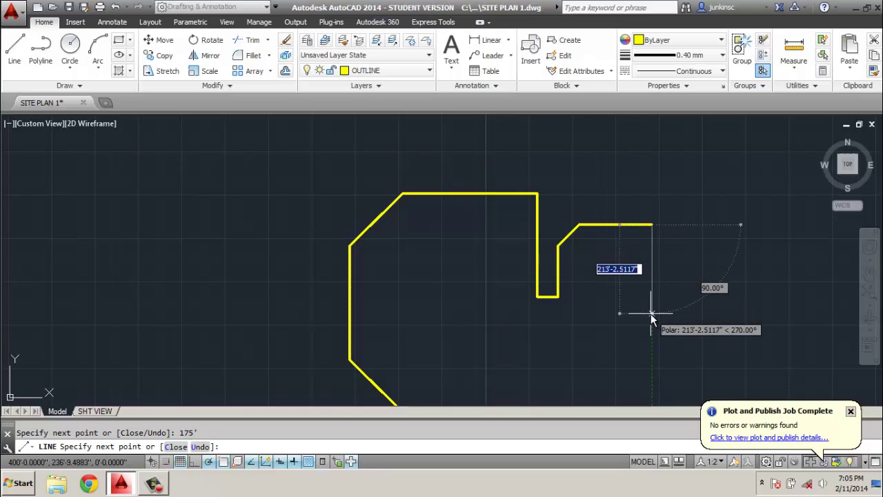
text(175')
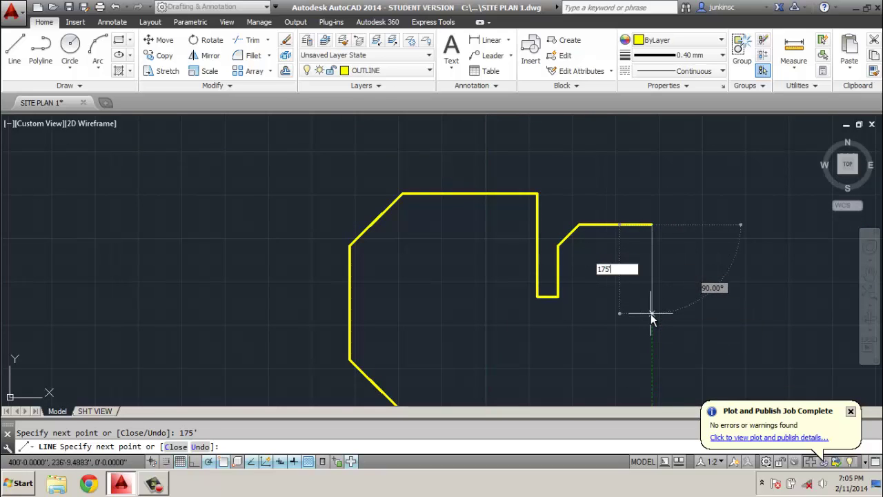
key(Return)
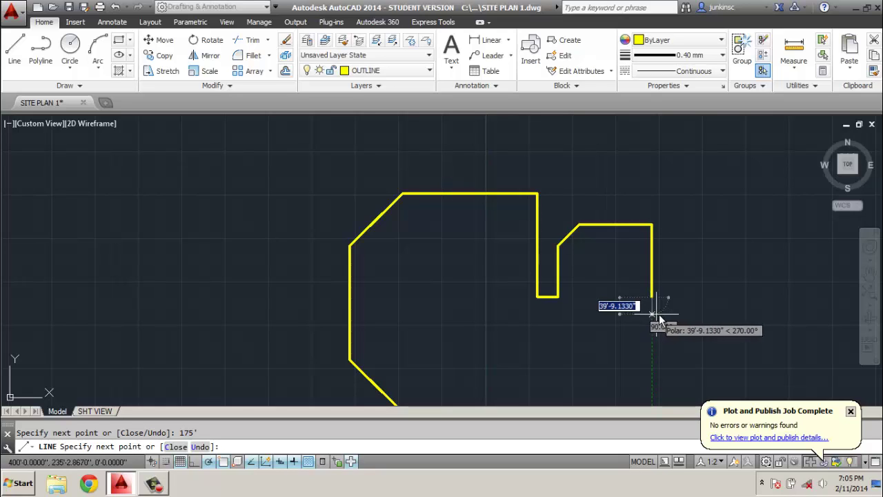
Step: Extend the outline with a 75' horizontal line to the right and a 100' line straight down
text(75')
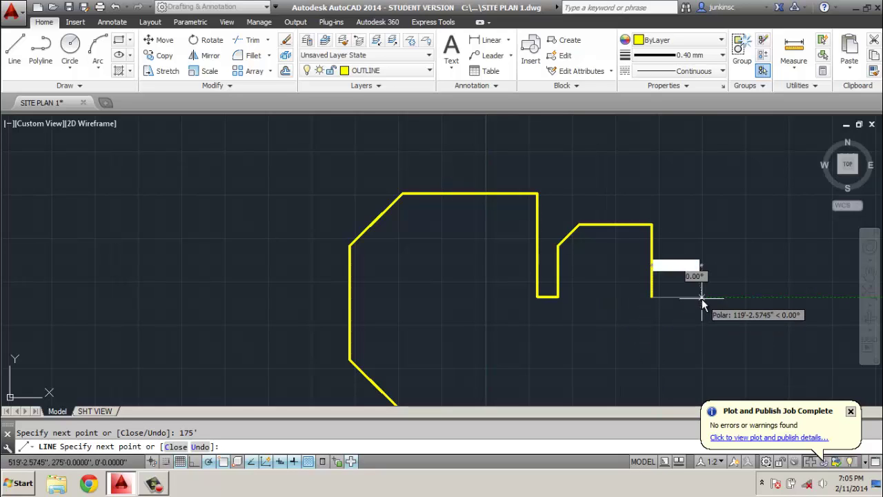
key(Return)
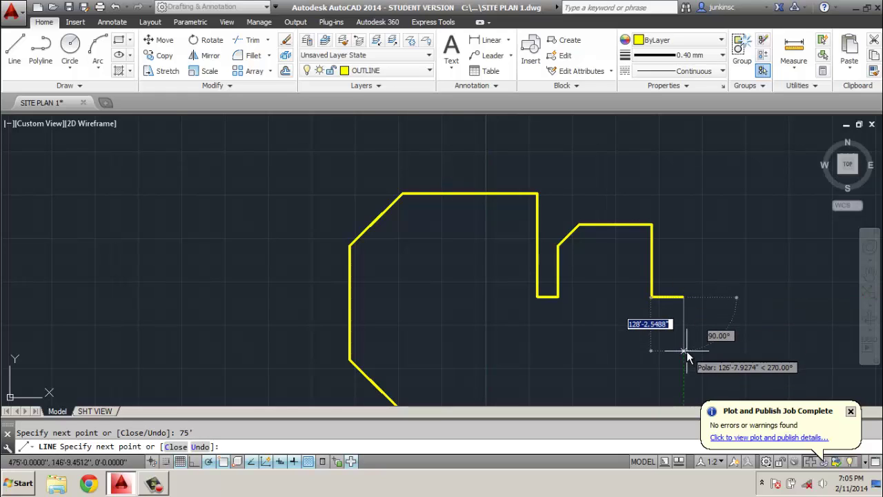
text(100')
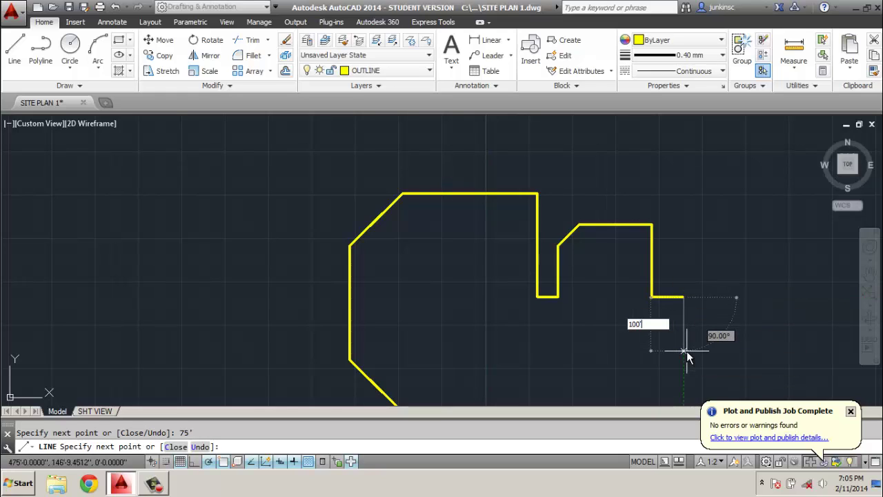
key(Return)
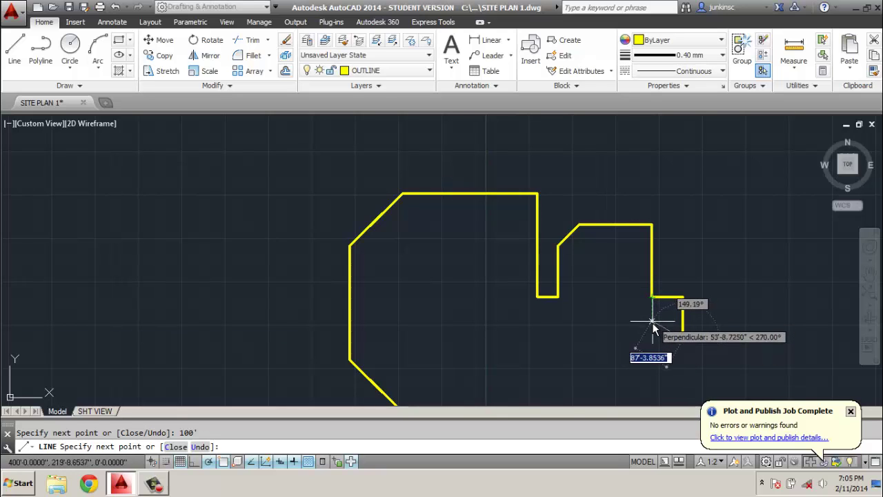
Step: Draw a horizontal line 75' back to the left, aligned with the 175' vertical edge, and a 25' line straight down
scroll(653, 333, up, 3)
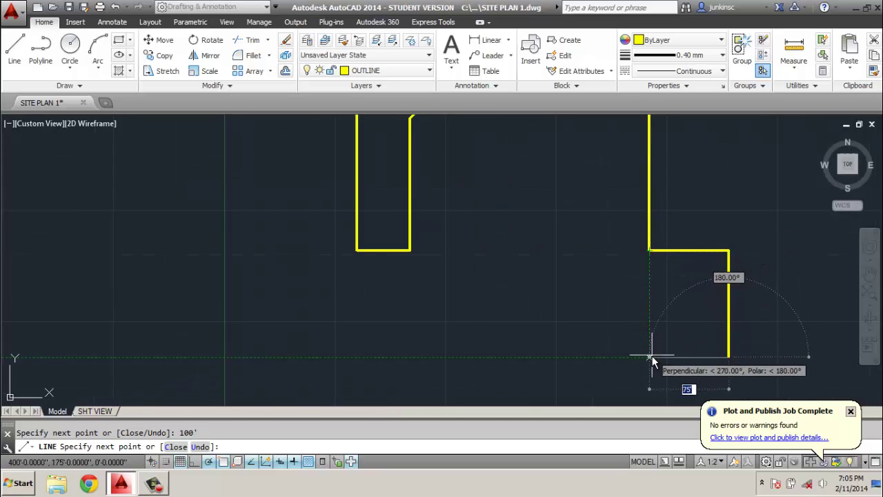
click(651, 357)
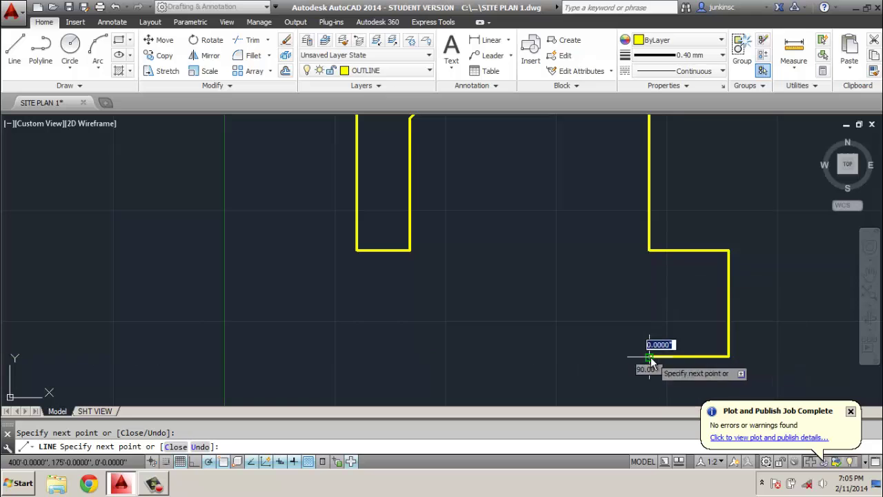
middle_drag(601, 314, 522, 238)
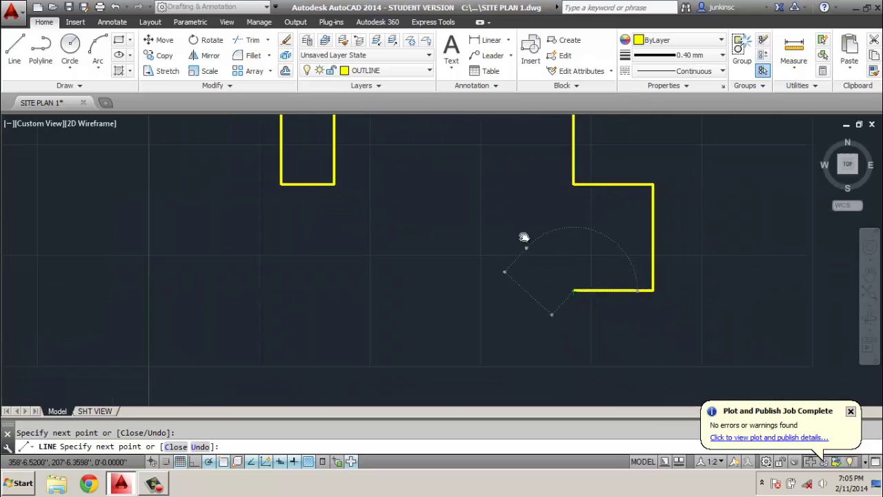
scroll(522, 228, down, 2)
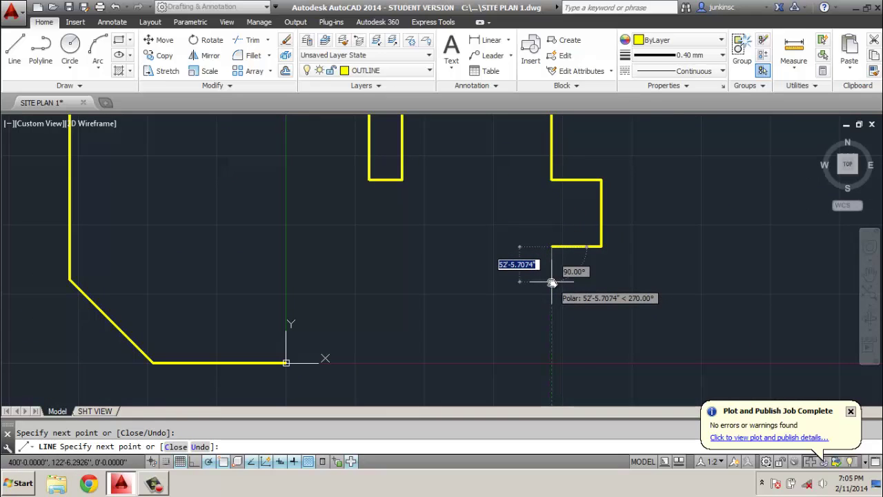
text(25)
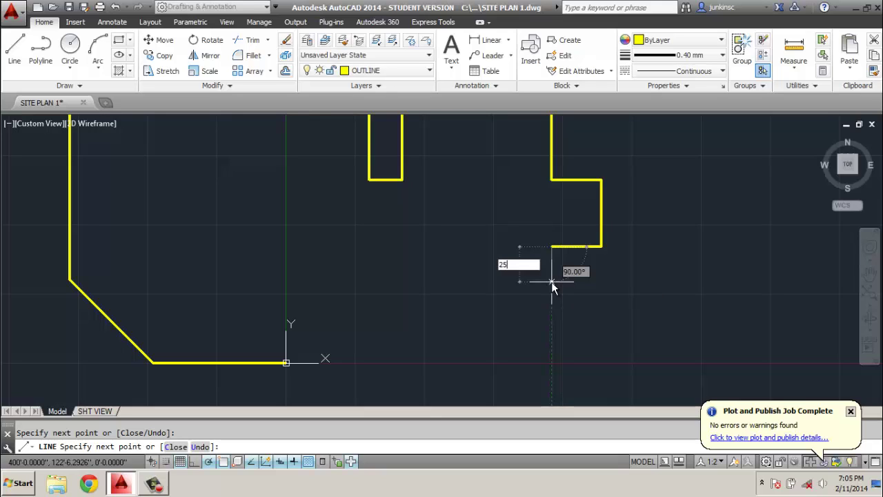
text(')
key(Return)
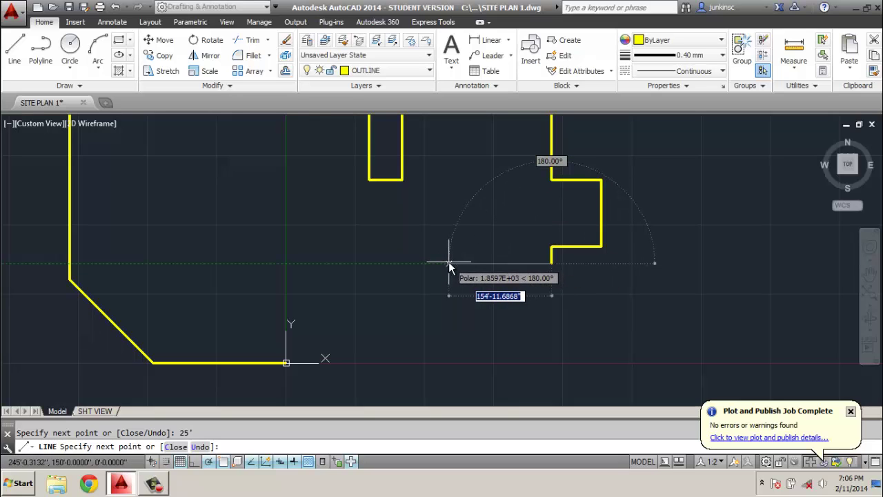
Step: Continue the outline with a 171' horizontal line to the left and a diagonal line using the relative offset @-54',-75'
text(171)
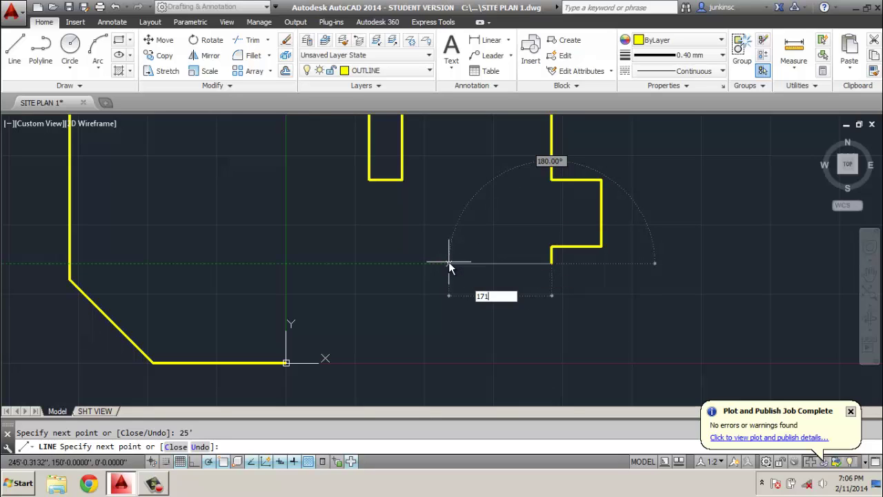
key(Return)
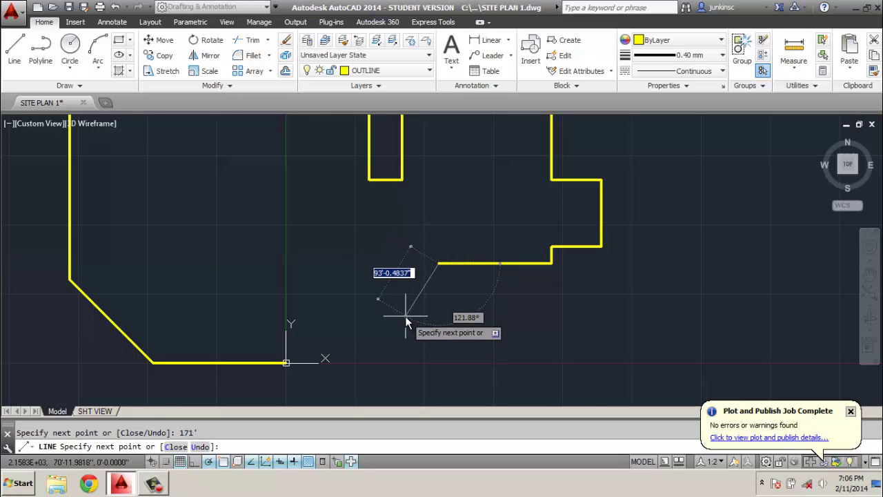
middle_click(402, 264)
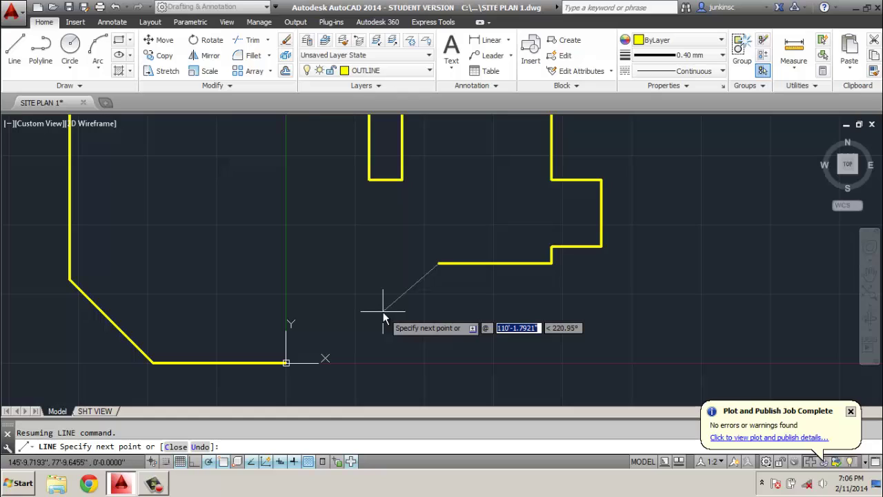
text(-54)
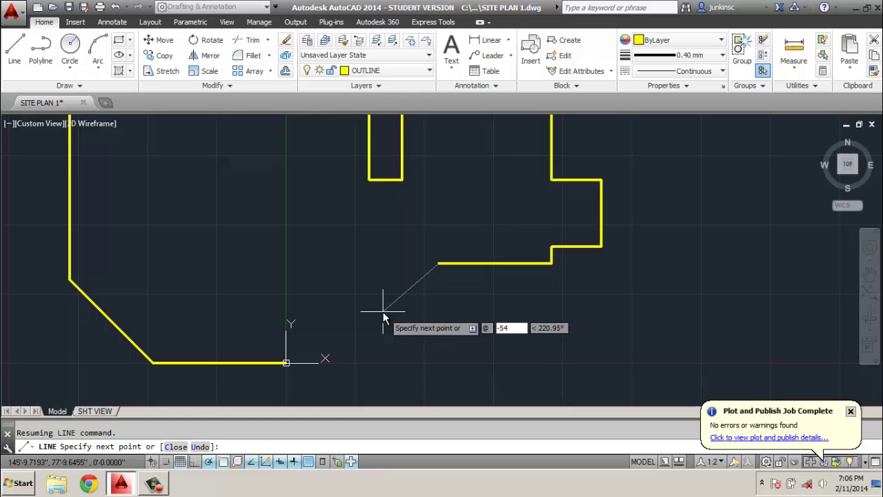
key(Tab)
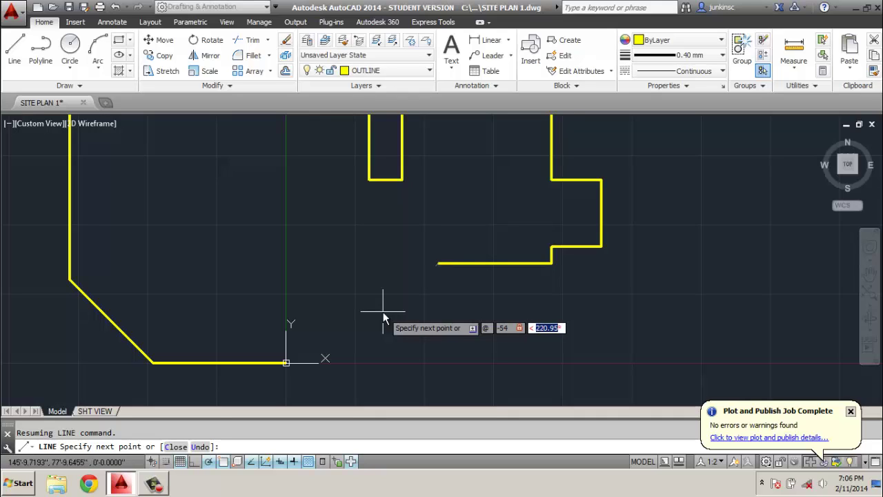
text(-75)
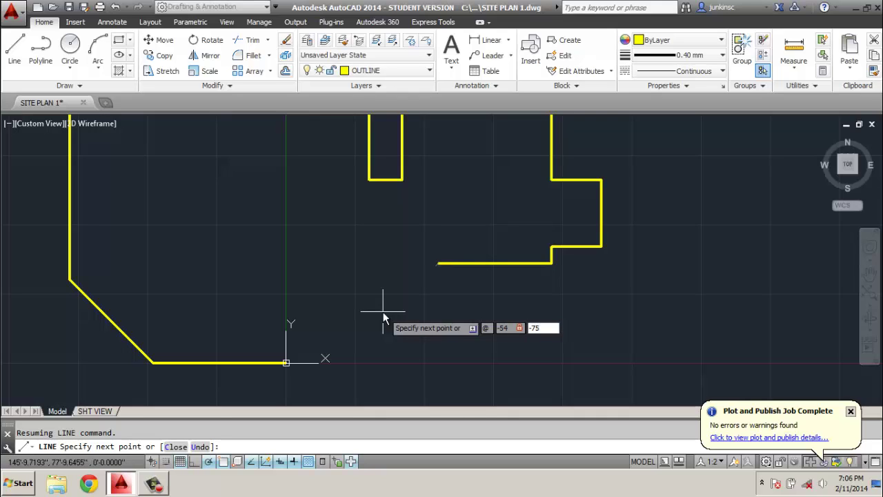
key(Tab)
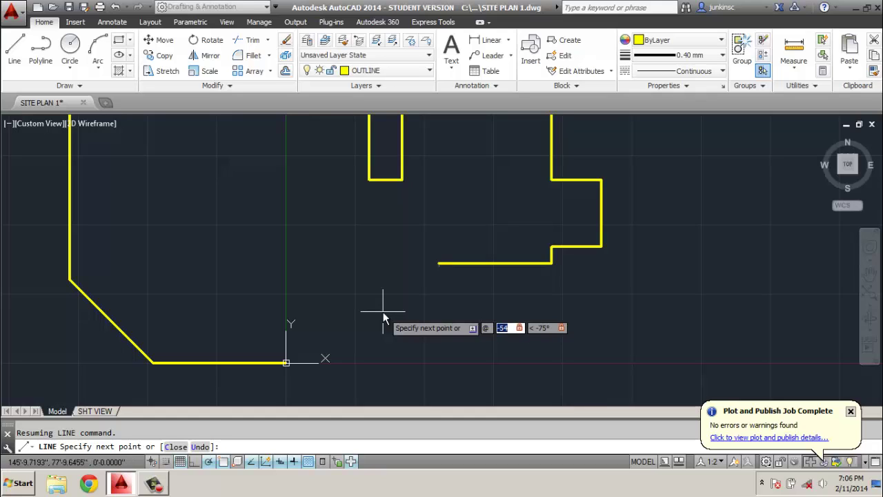
text(-54)
key(Tab)
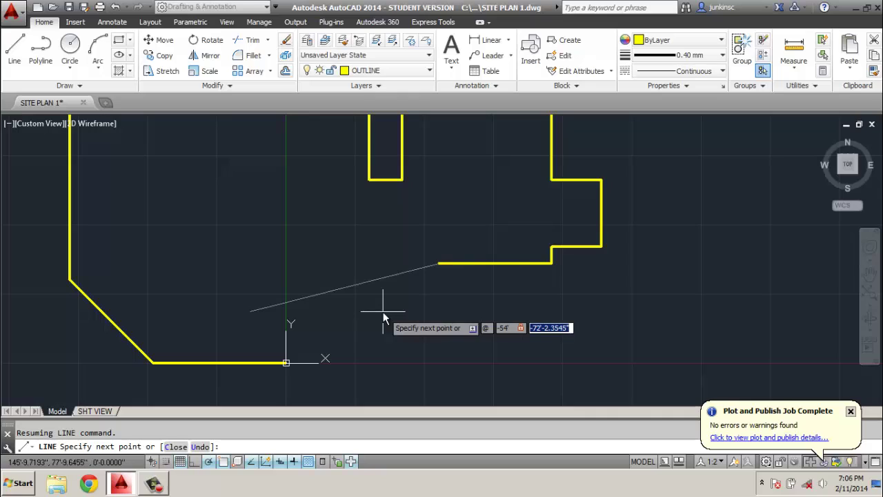
text(-)
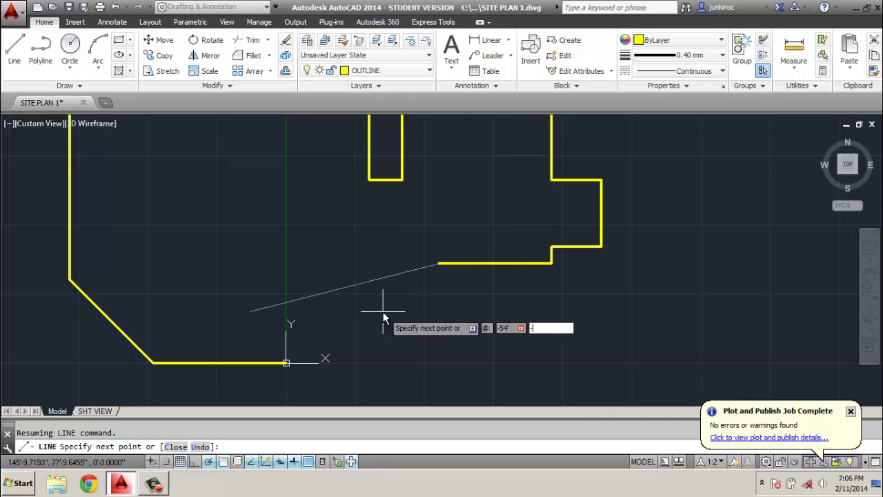
text(75)
key(Return)
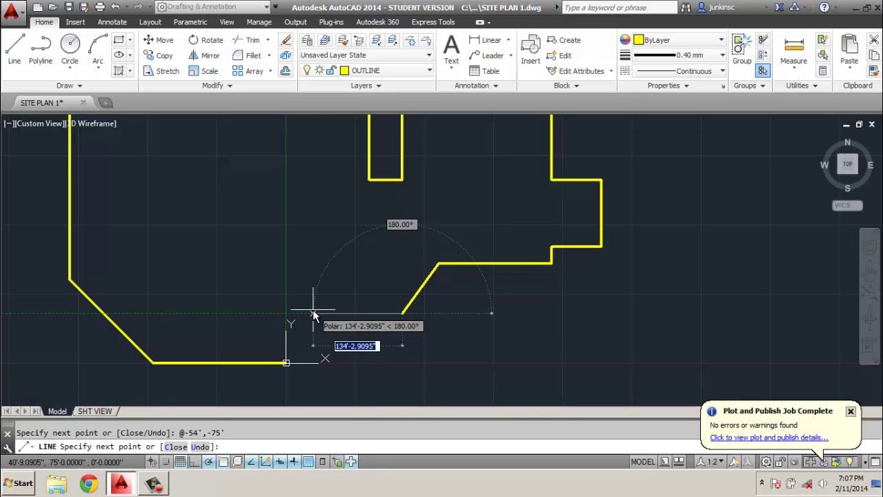
Step: Draw a 175' horizontal line to the left and close the outline with a vertical line down to the origin
text(175)
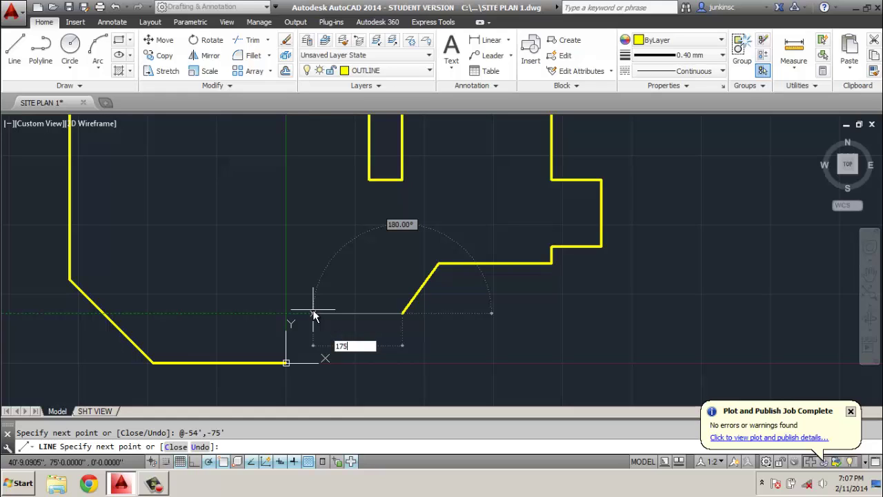
key(Return)
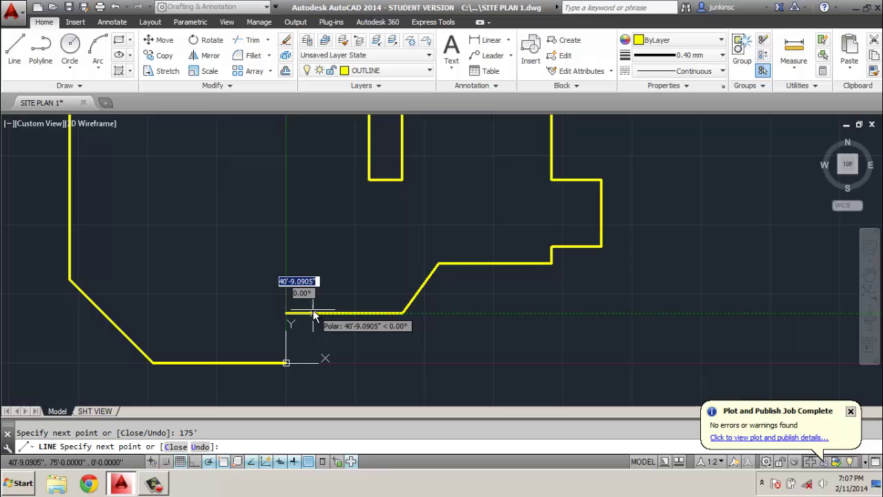
click(287, 363)
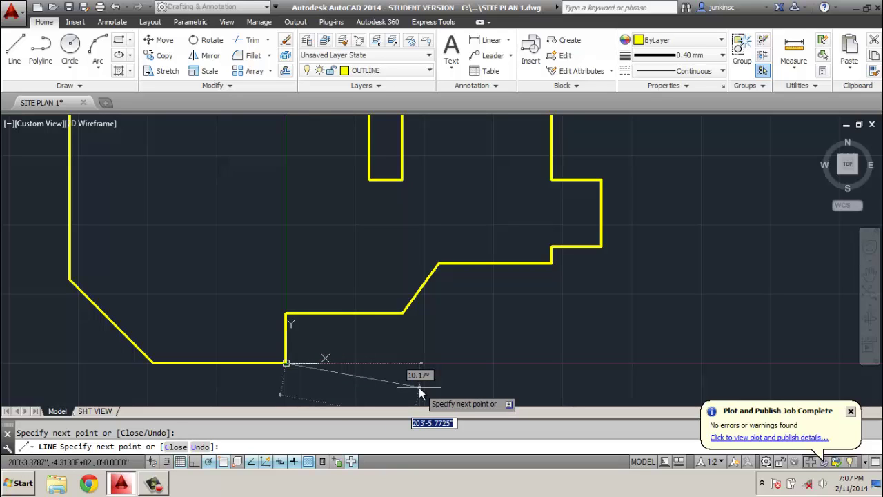
key(Escape)
scroll(428, 366, down, 3)
scroll(416, 355, up, 2)
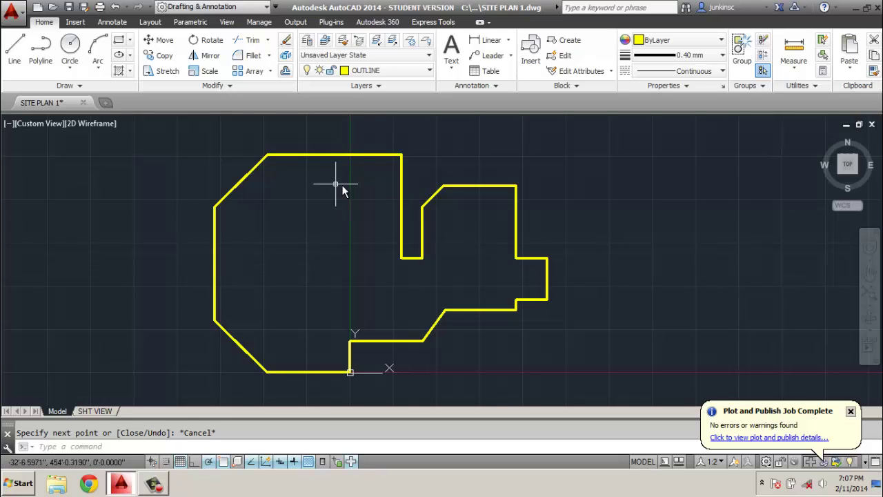
Step: Make ROAD the current layer and set its color to green
click(428, 72)
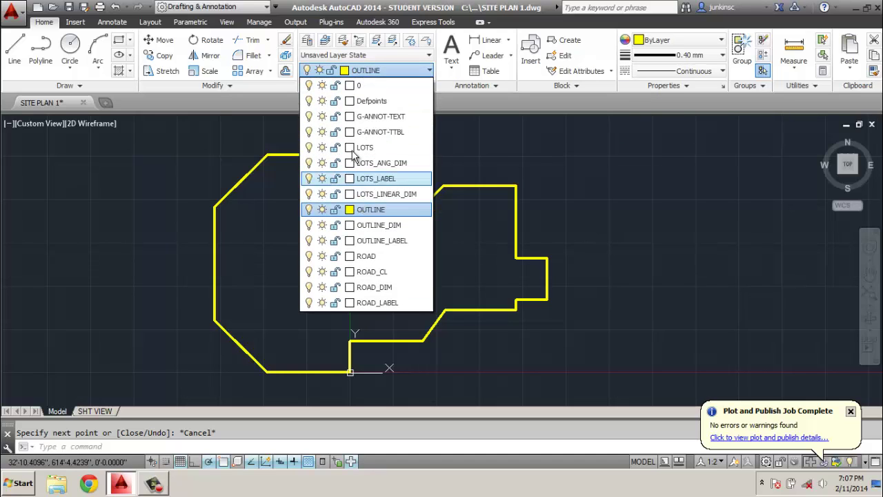
click(362, 256)
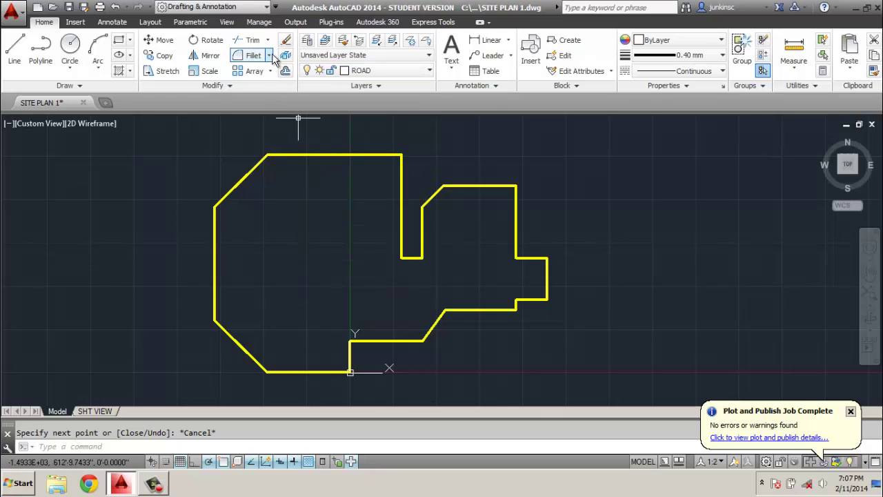
click(287, 56)
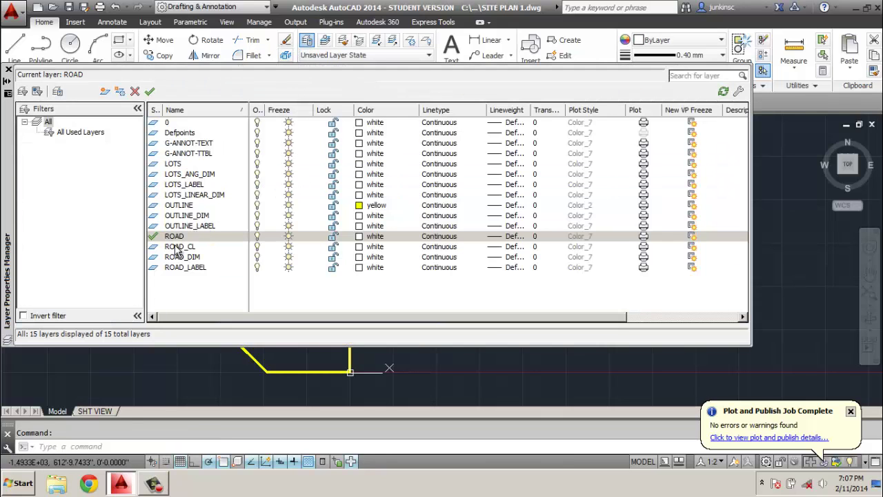
click(359, 237)
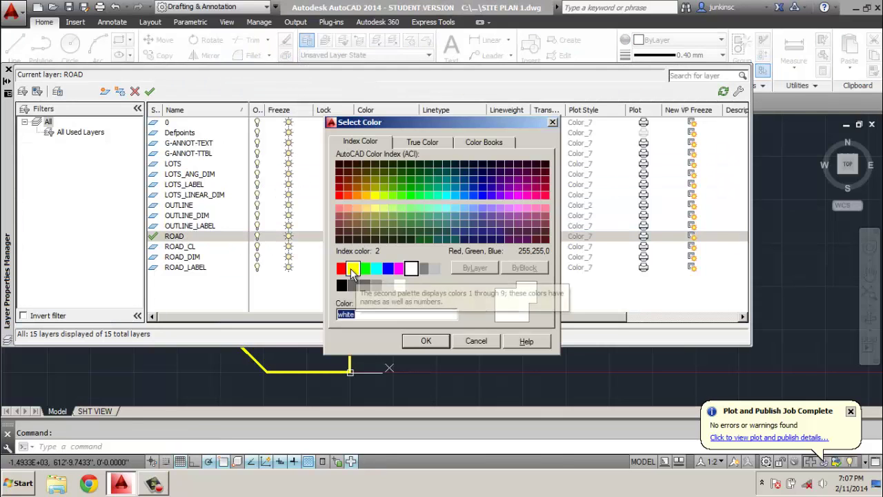
click(365, 269)
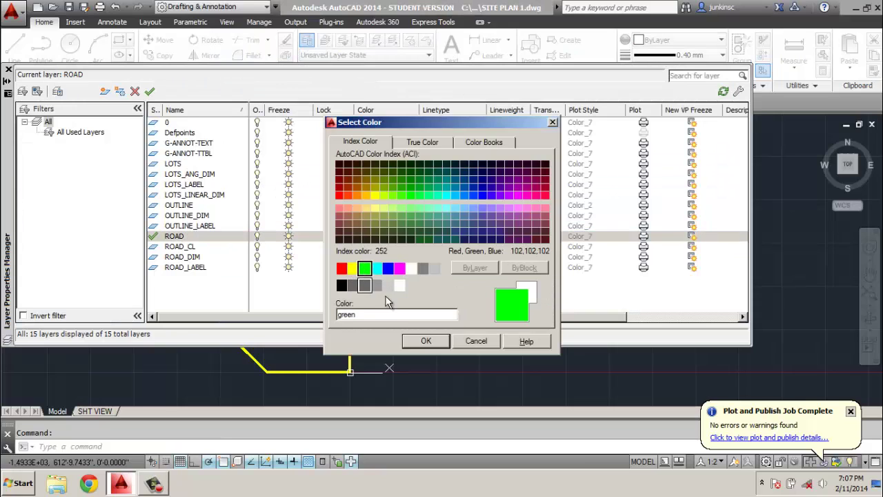
click(425, 341)
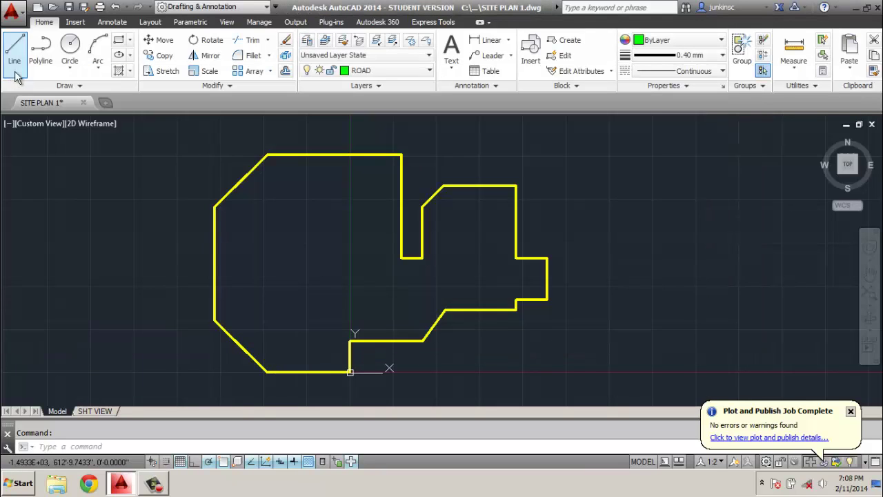
Step: Trace a closed polyline from the origin around the large western part, extending its 250' eastern edge down to the lower 175' line
click(9, 69)
click(50, 57)
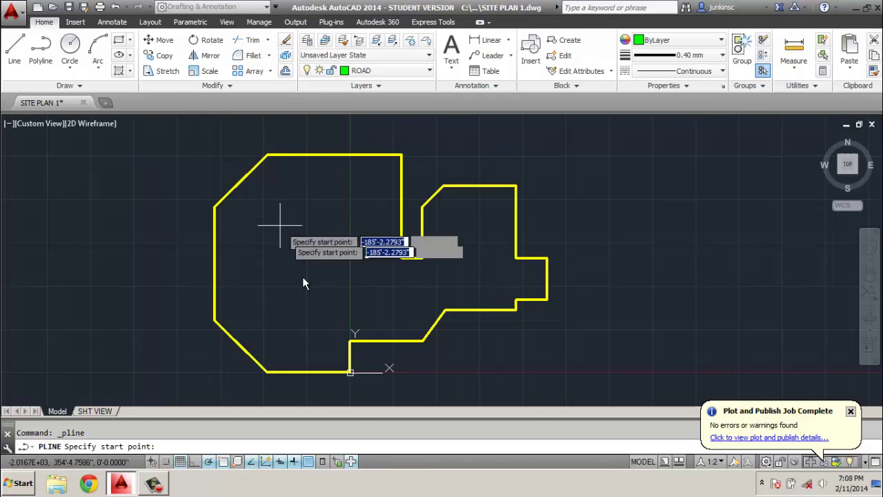
click(350, 373)
click(267, 373)
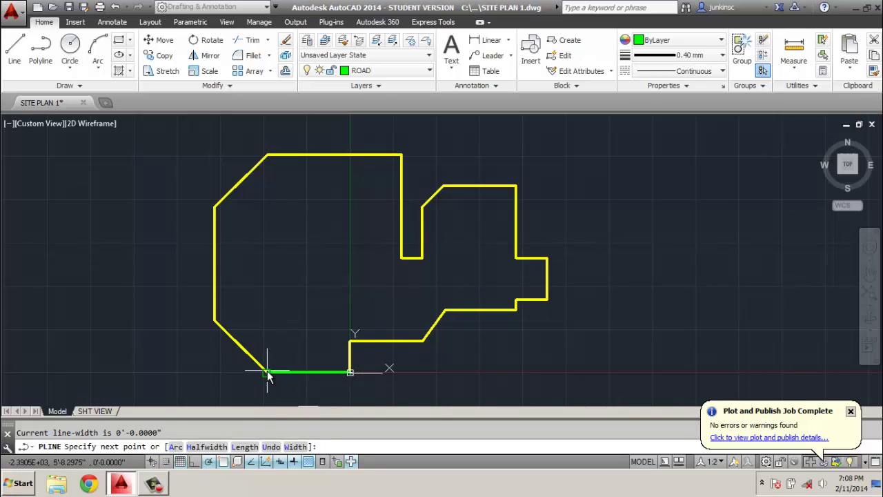
click(214, 319)
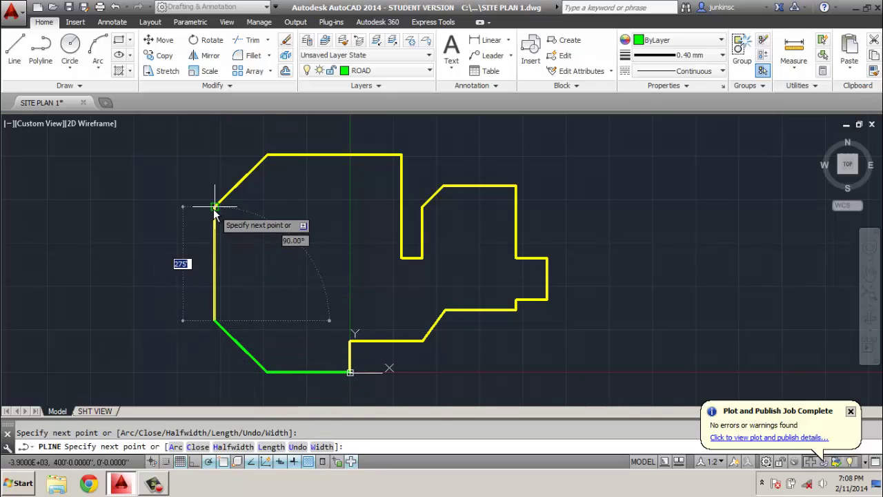
click(214, 205)
click(266, 154)
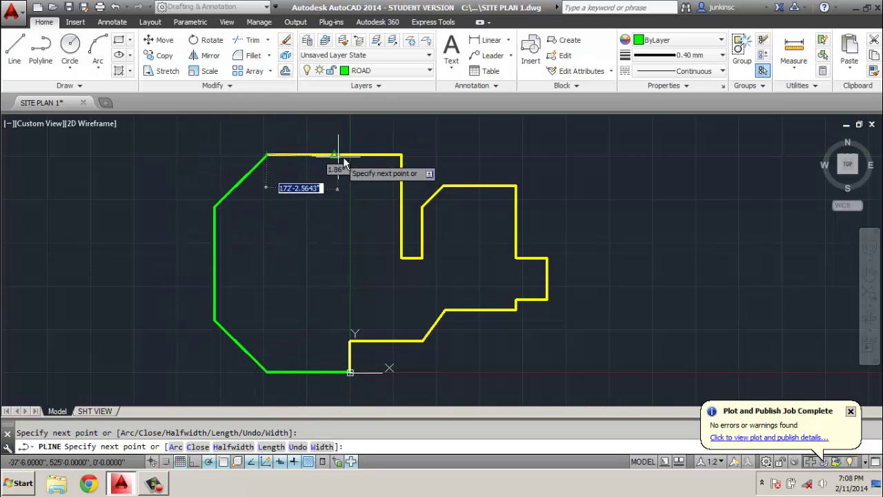
click(401, 155)
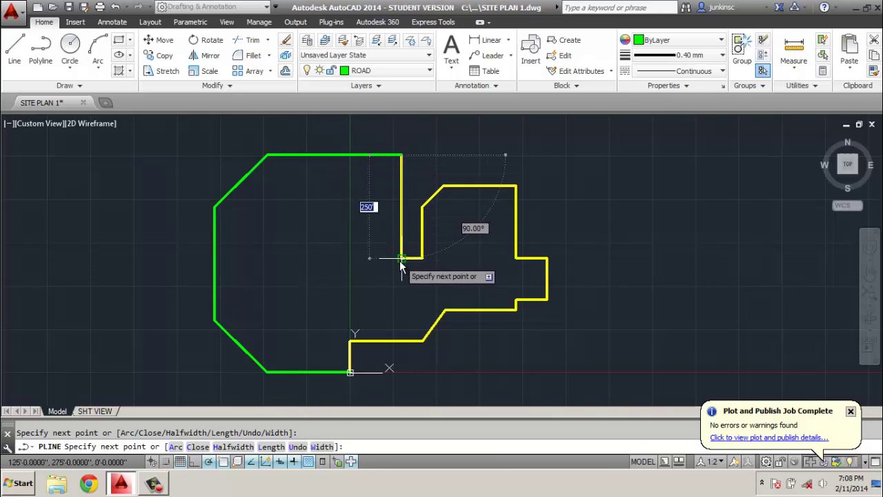
click(401, 341)
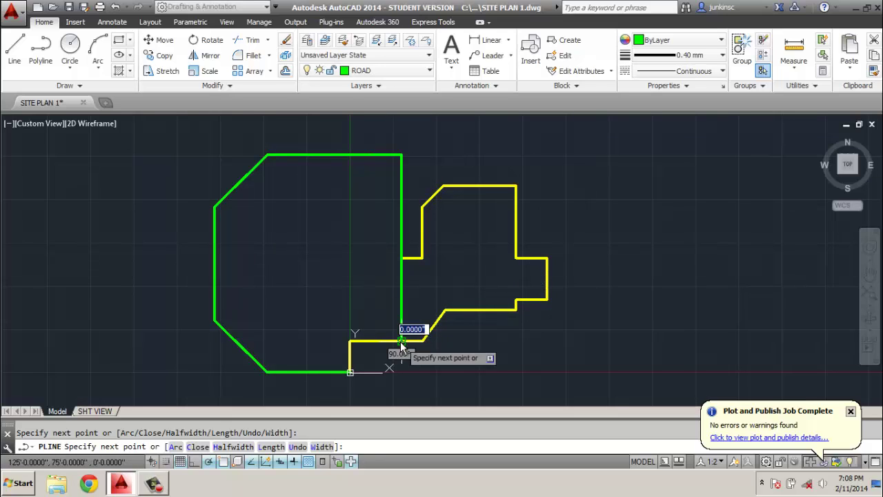
click(350, 352)
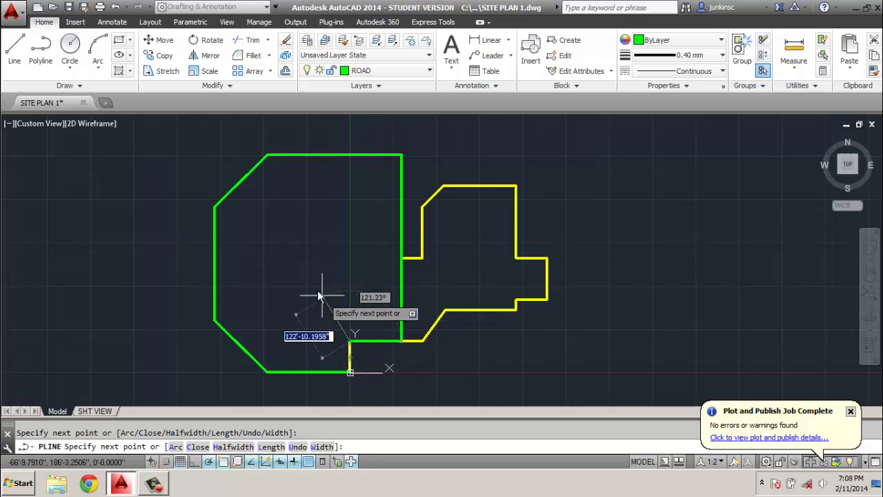
text(C)
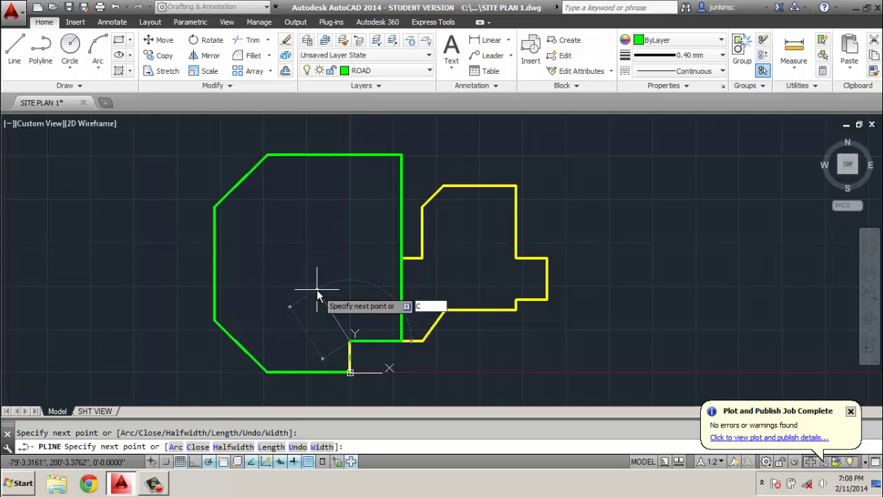
key(Return)
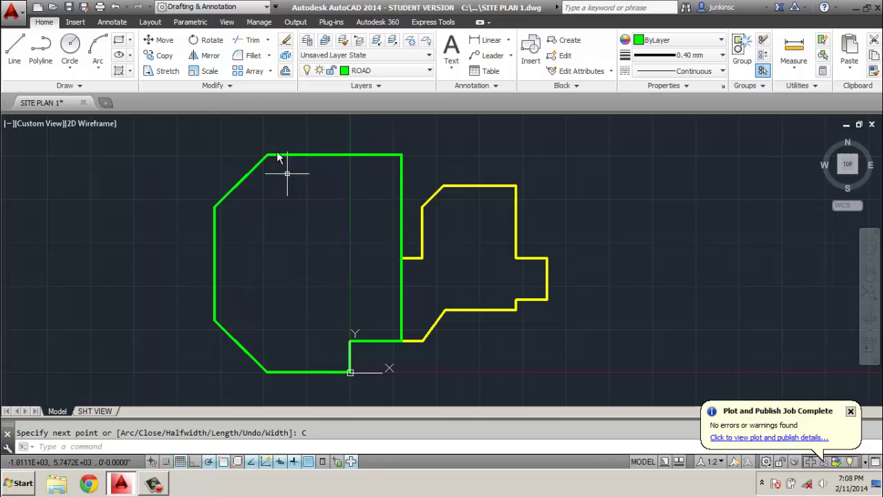
Step: Offset the closed green road polyline 100' inward, with the option to erase the source object after offsetting set to Yes
click(285, 72)
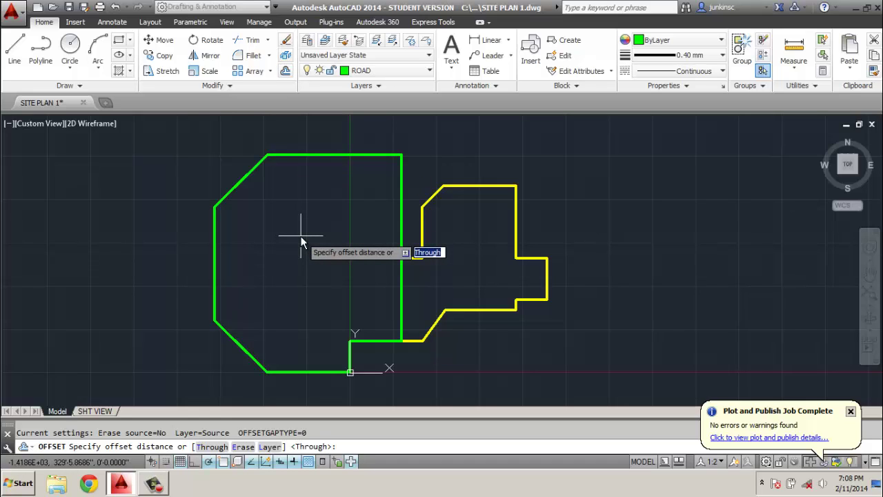
text(e)
key(Return)
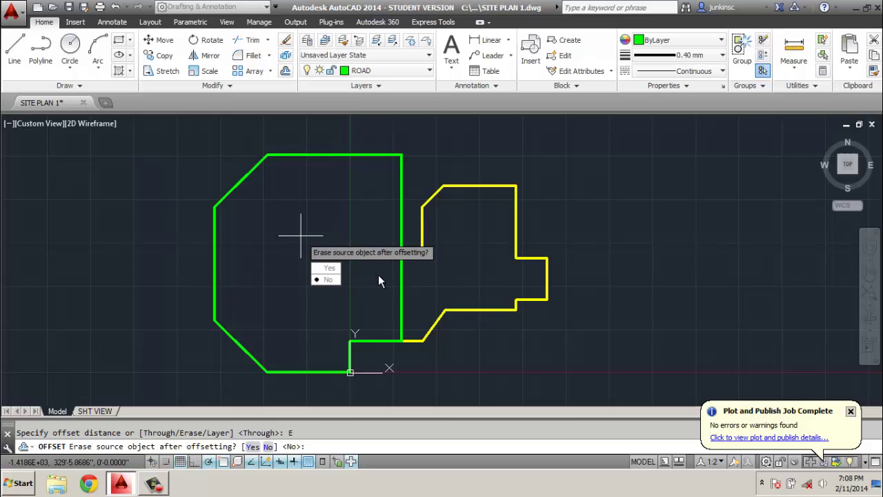
key(Down)
key(Return)
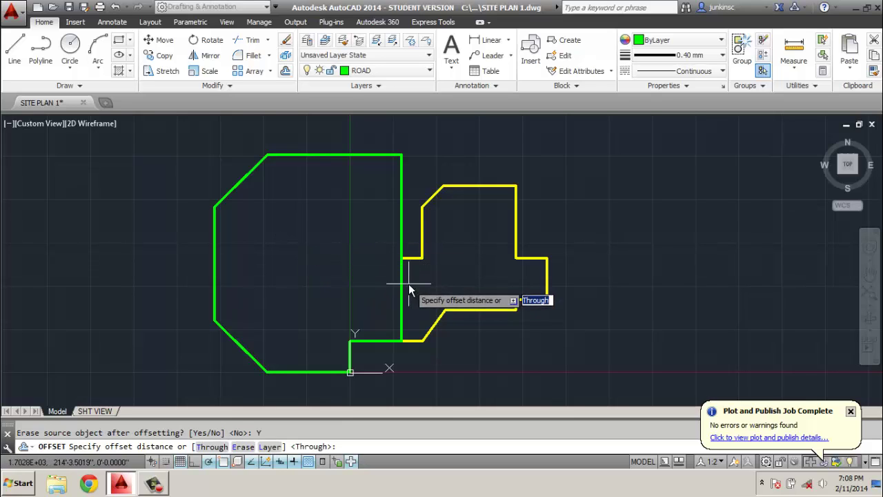
click(402, 253)
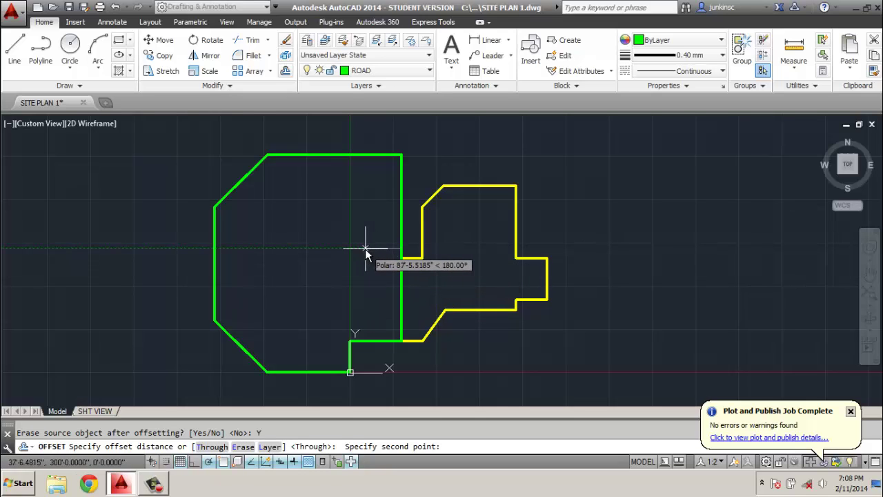
text(100)
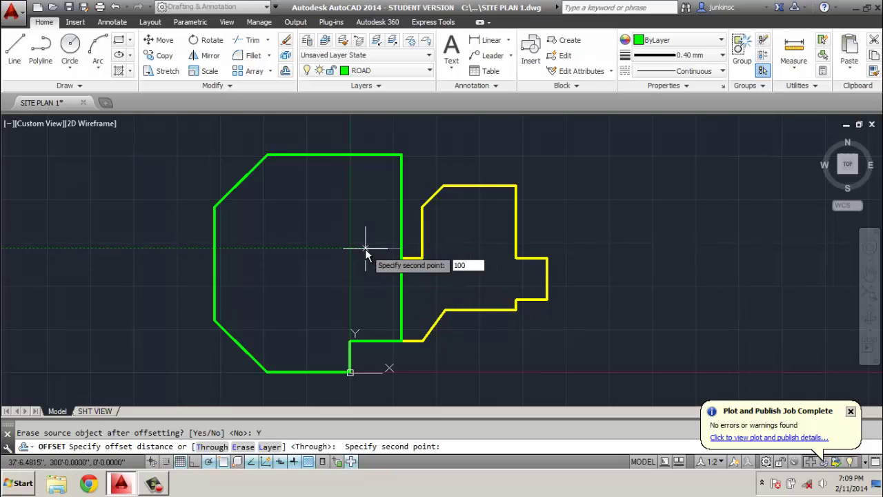
key(Return)
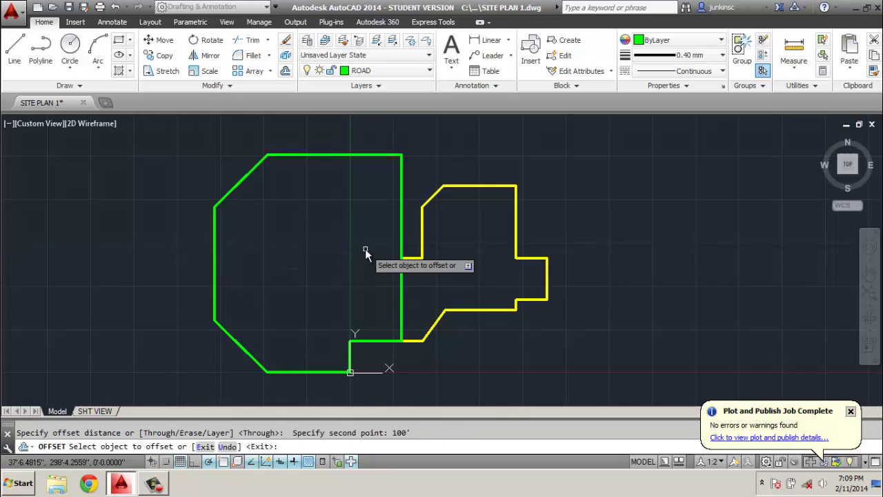
click(401, 283)
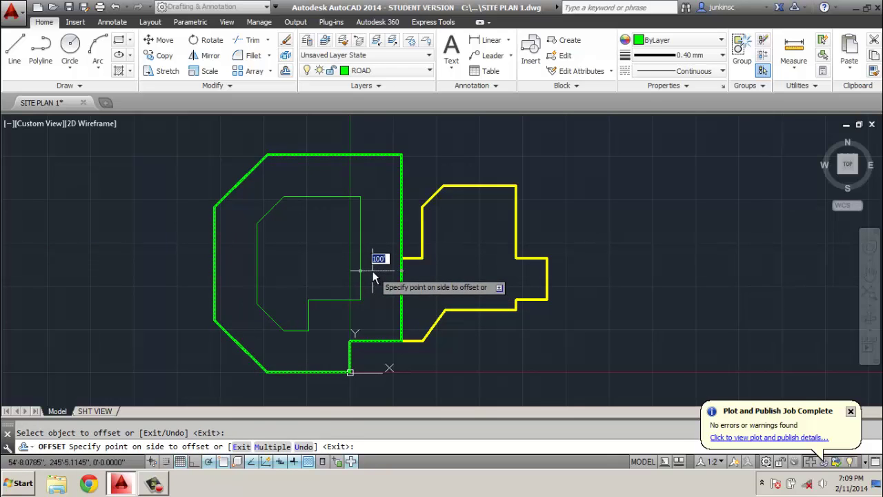
click(373, 271)
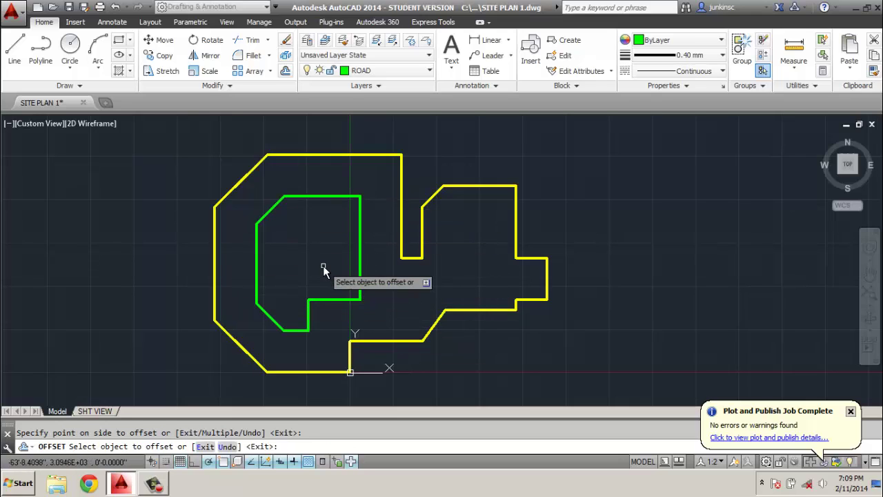
Step: Restart the Offset command for another offset of the inner green road polyline
scroll(309, 236, up, 1)
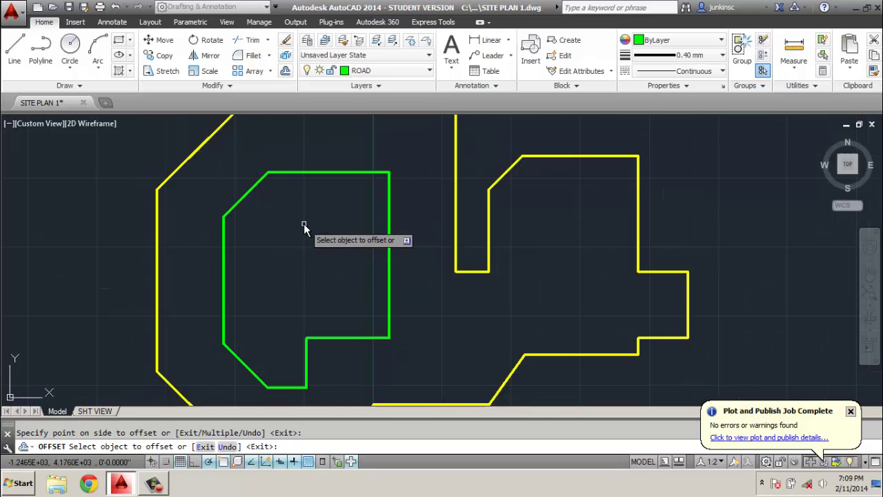
click(286, 71)
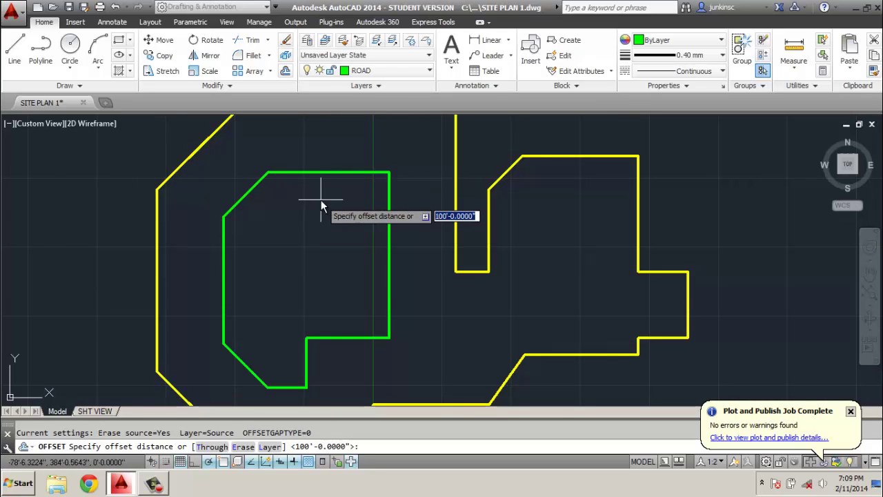
key(Return)
key(Return)
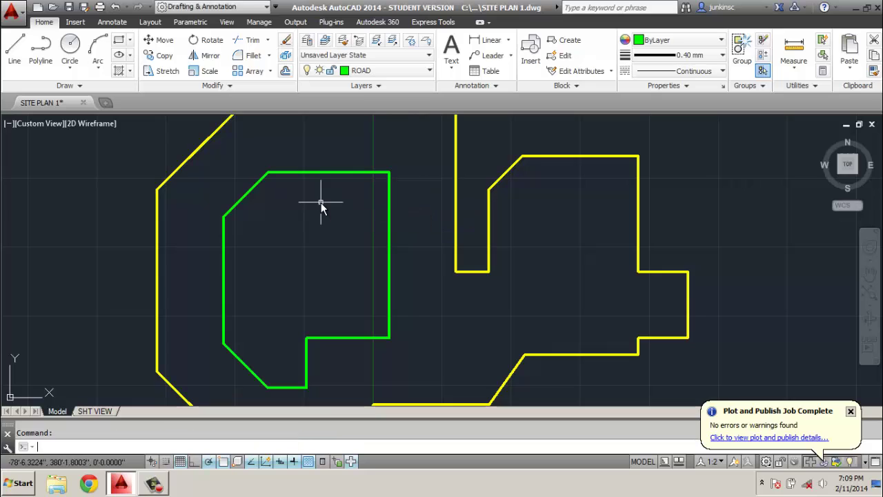
key(Return)
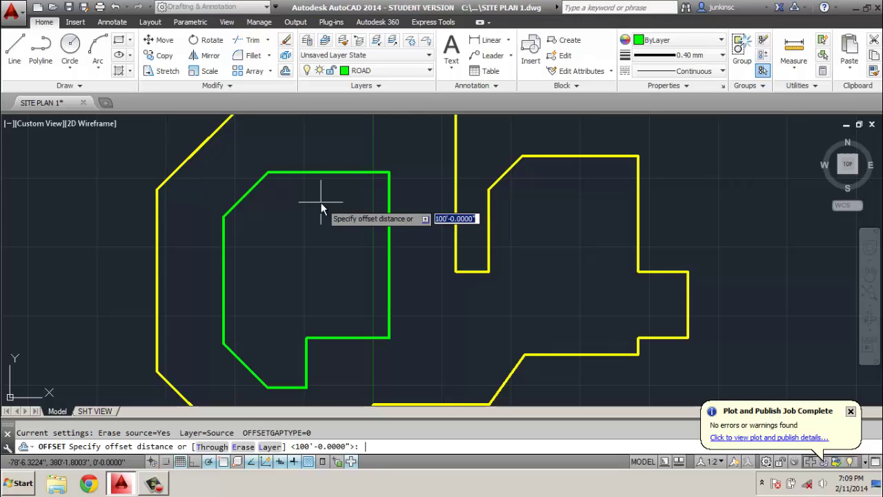